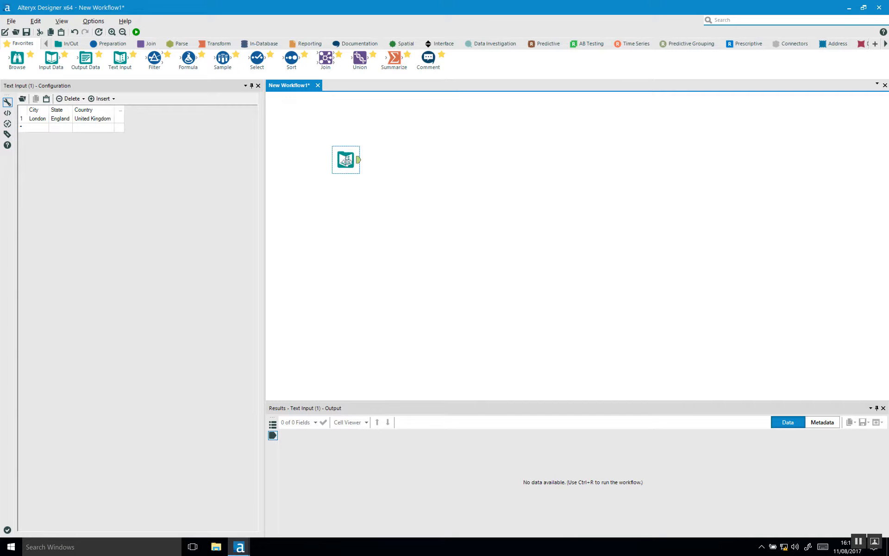
Create a Text Input with City, State, Country columns and a London, England, United Kingdom row
key(super)
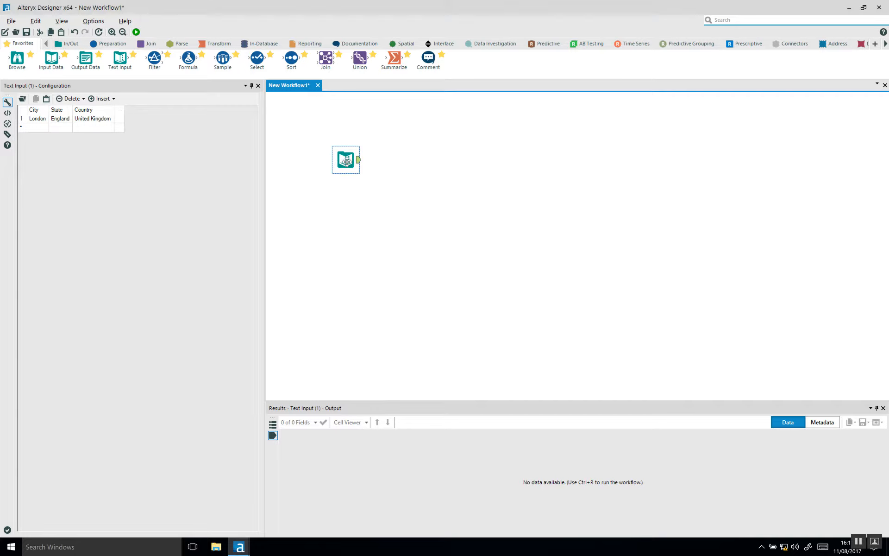
key(super)
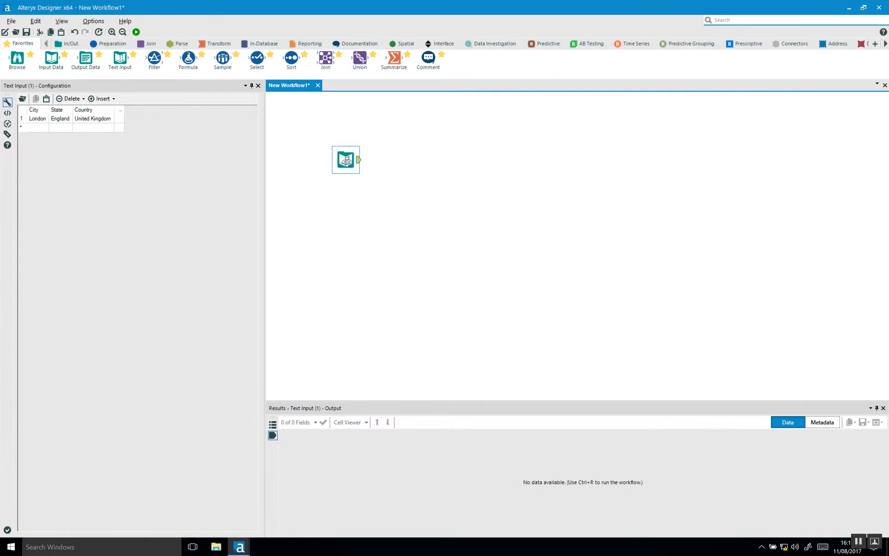
Duplicate the Text Input tool and place the copy directly below the original
click(354, 221)
key(ctrl+v)
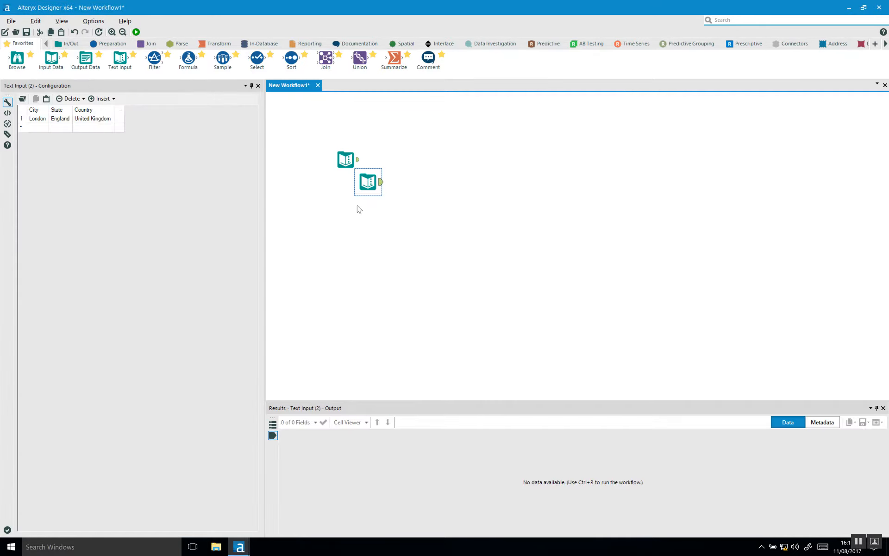
drag(368, 187, 346, 220)
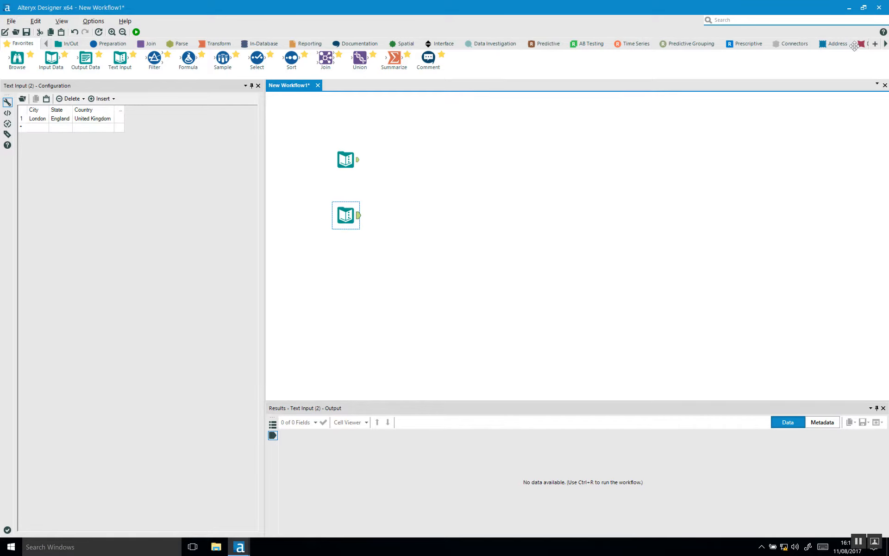
Scroll the tool categories and show the Developer tools
click(886, 45)
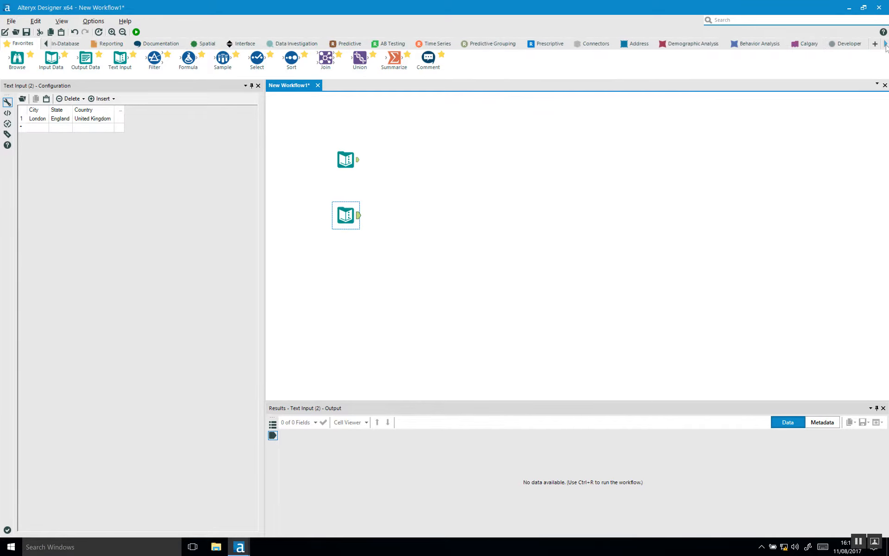
click(885, 45)
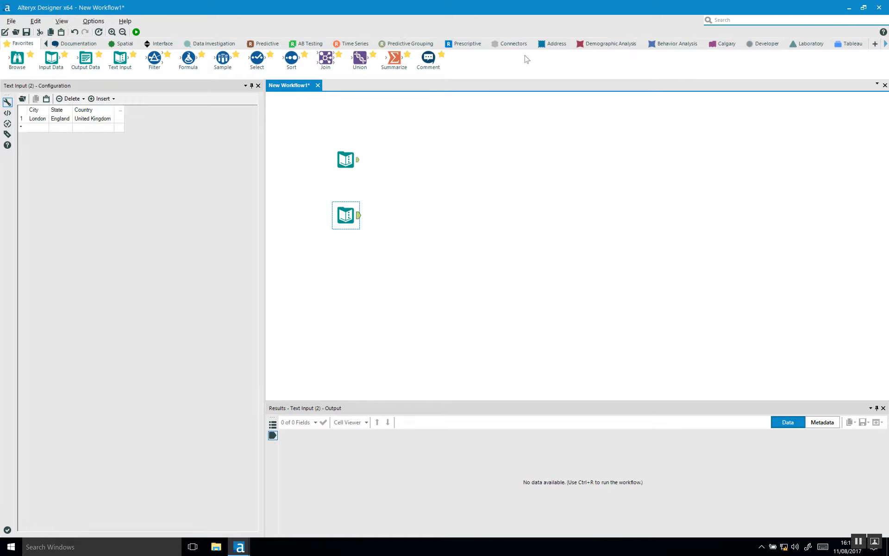
click(767, 44)
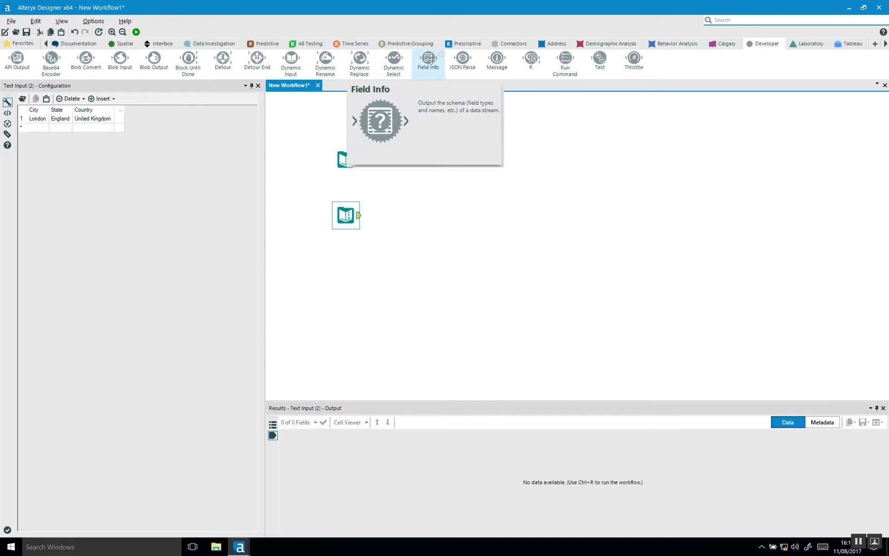
Connect a Field Info tool after each Text Input and align them
drag(430, 59, 411, 172)
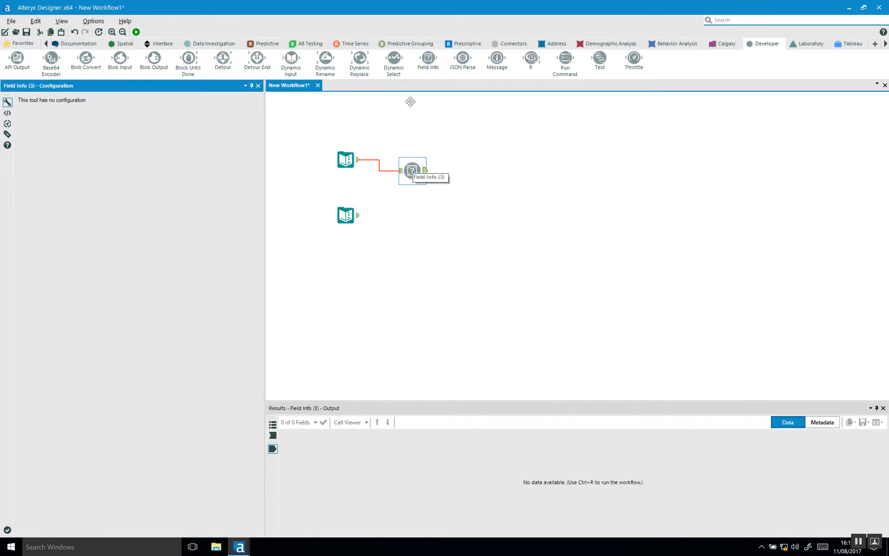
drag(425, 59, 418, 209)
drag(412, 171, 413, 160)
drag(418, 210, 419, 215)
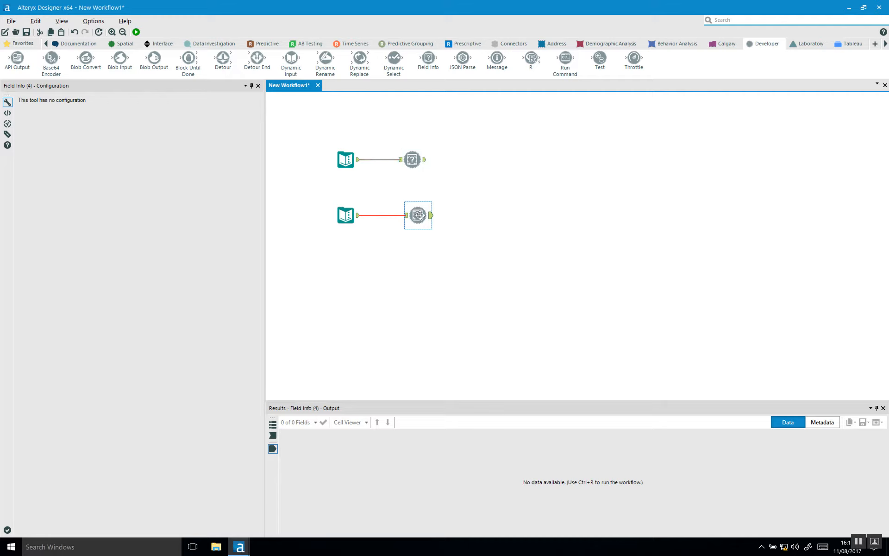
Run the workflow and review the City, State, Country schema output of the first Field Info
click(135, 32)
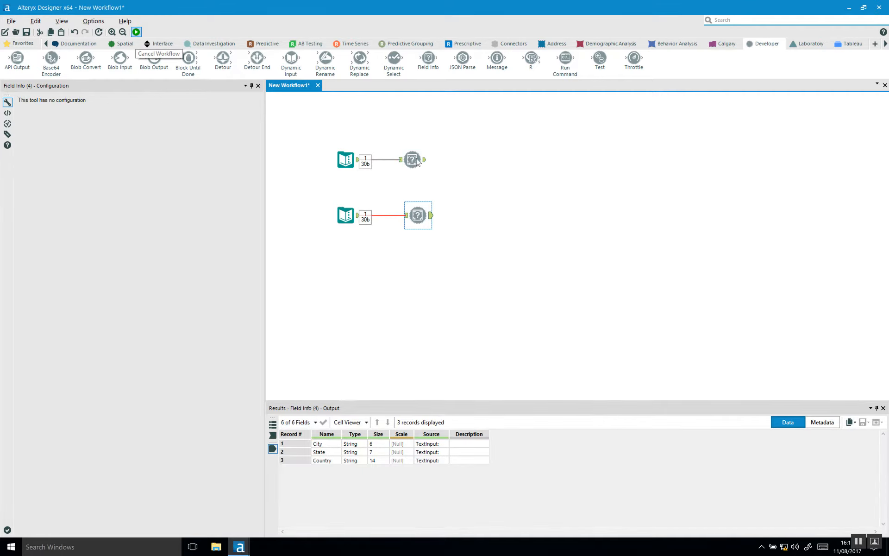
click(421, 159)
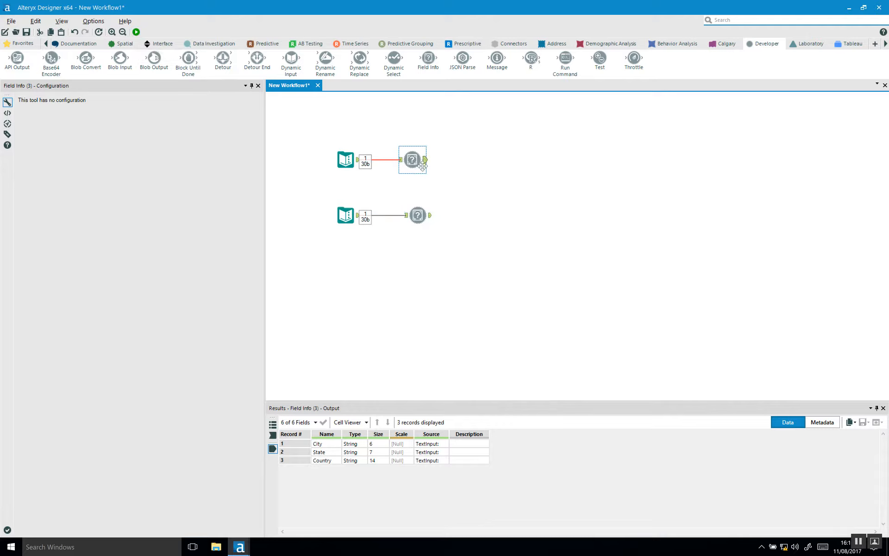
drag(330, 445, 332, 462)
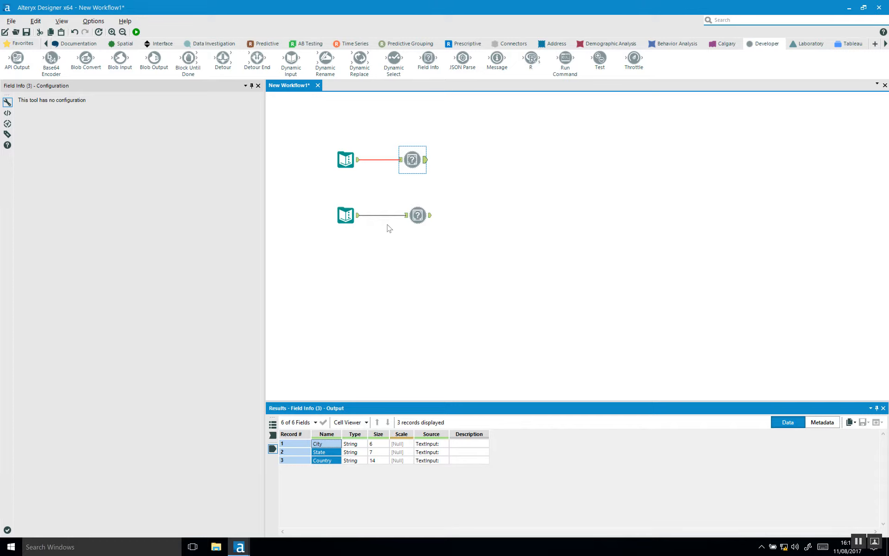
Name the upper Text Input 'New Input'
click(344, 163)
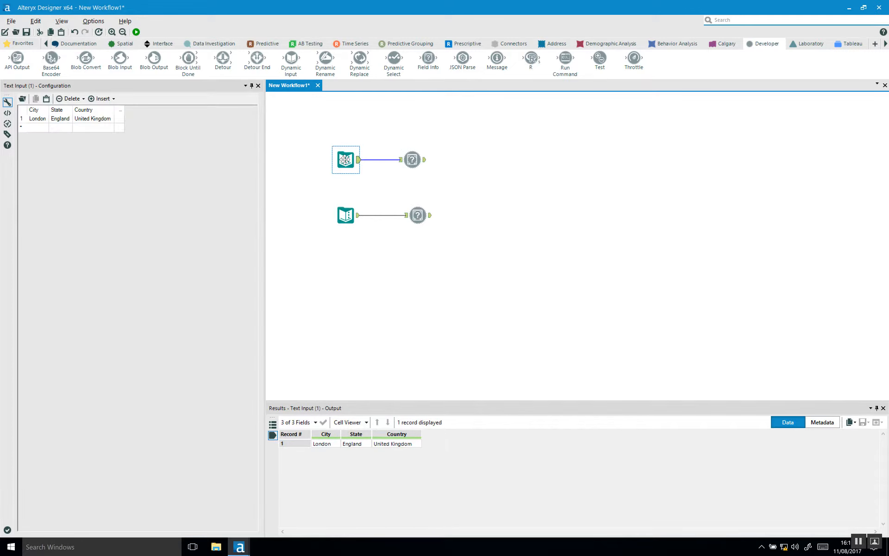
click(7, 133)
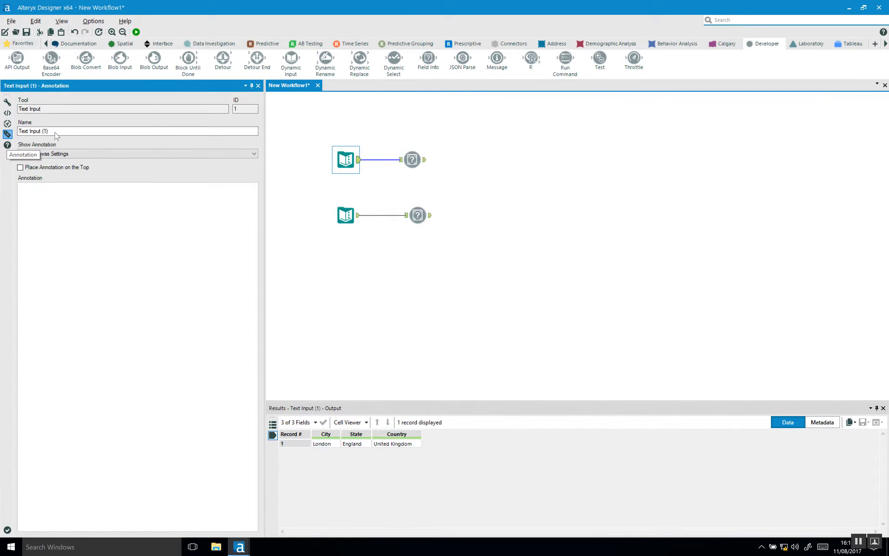
click(6, 134)
text(New)
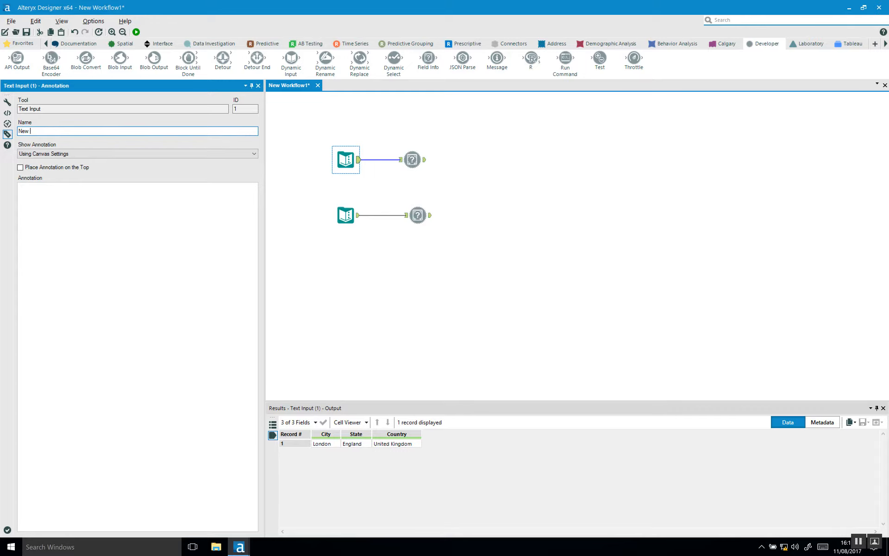
Name the lower Text Input 'Desired Input' and rerun the workflow
click(343, 211)
click(7, 134)
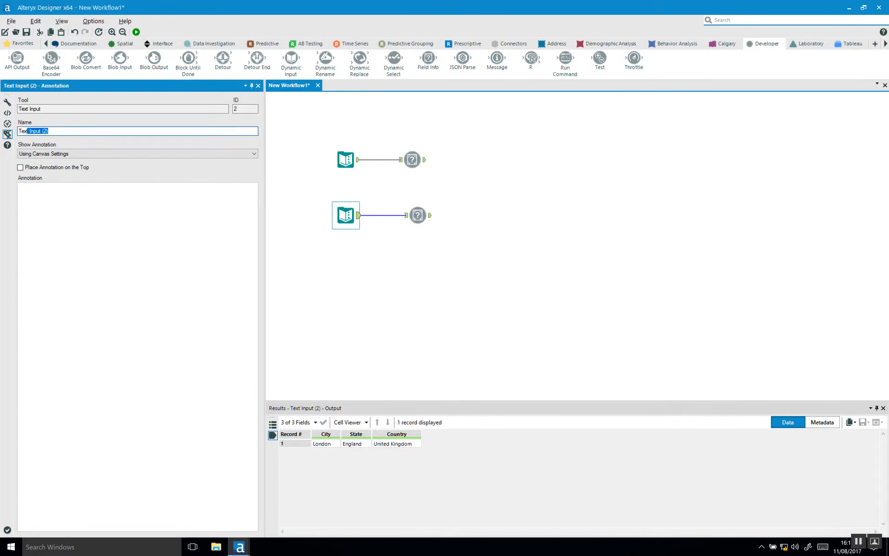
text(Desired)
click(362, 286)
key(ctrl+r)
Show the Desired Input annotation as a label on the canvas, then reselect New Input
click(345, 217)
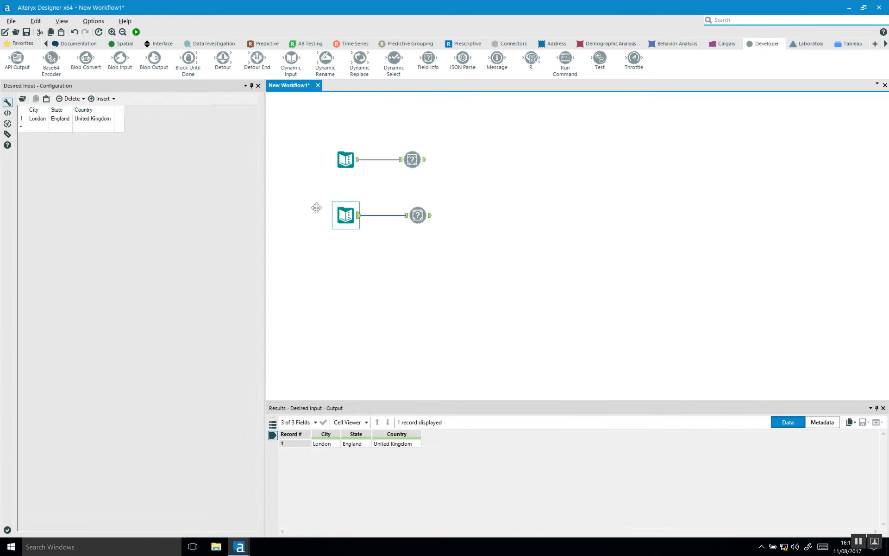
click(7, 135)
click(64, 197)
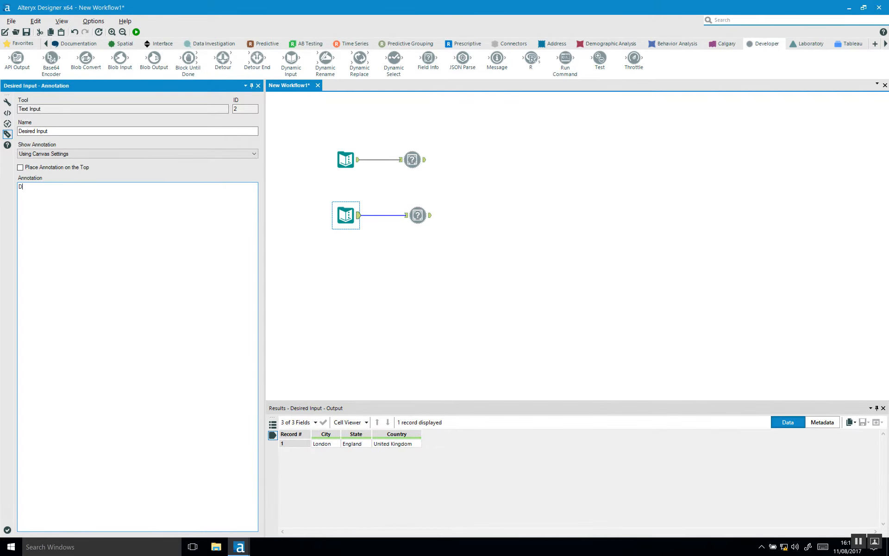
click(344, 295)
click(339, 159)
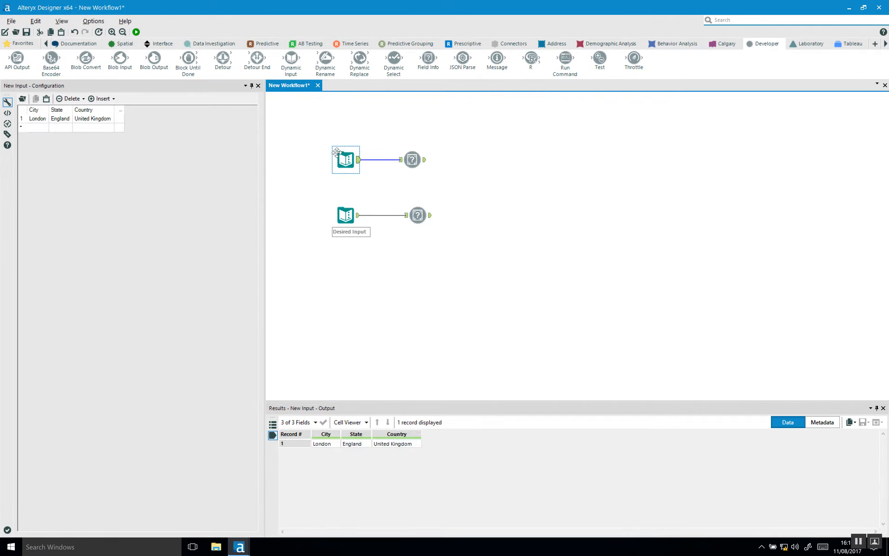
click(344, 214)
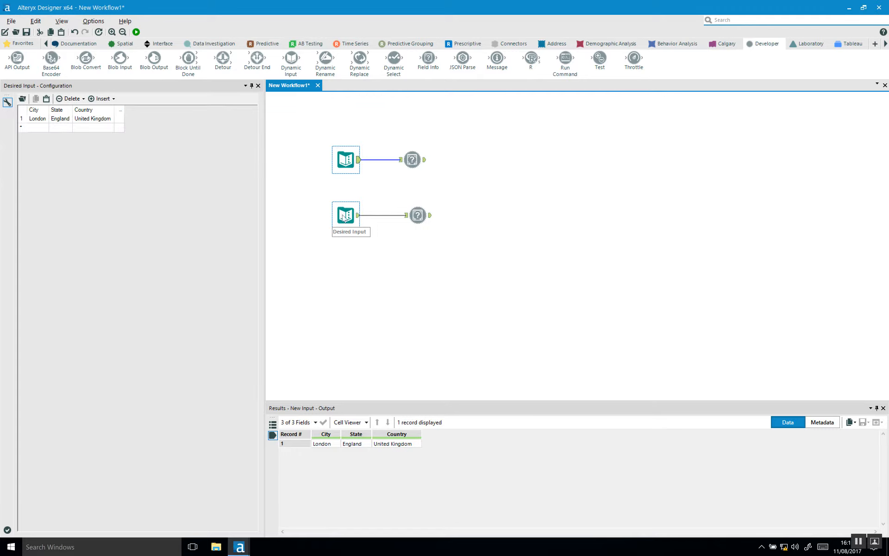
click(346, 160)
Add a Join fed by both Field Info tools, joining on the Name field
click(31, 44)
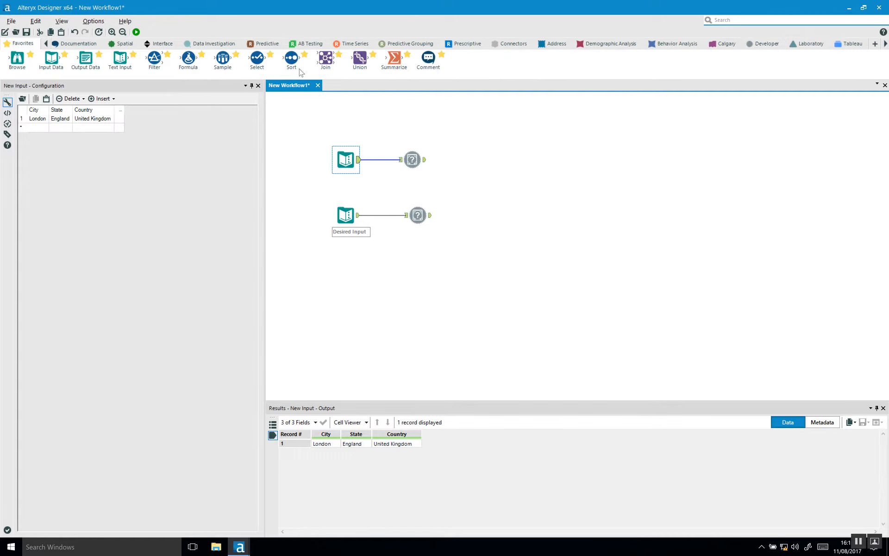
drag(326, 60, 484, 176)
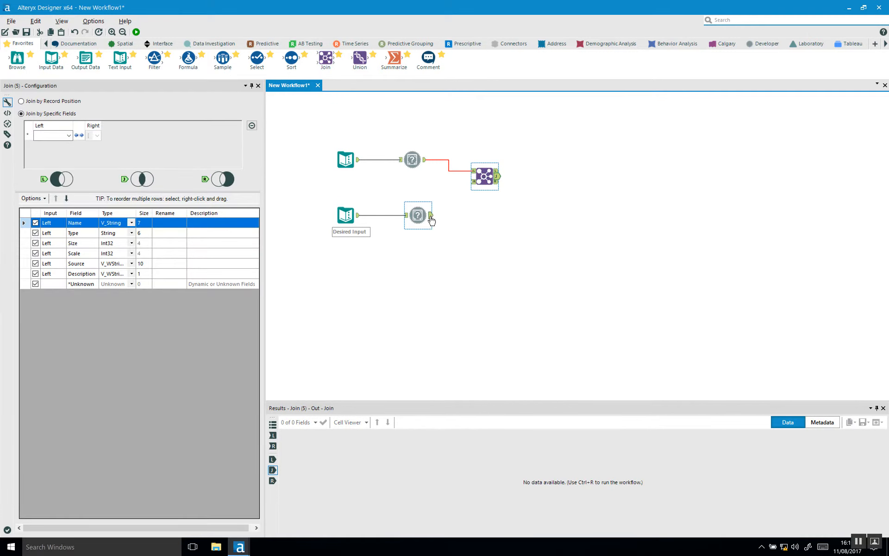
drag(431, 215, 473, 181)
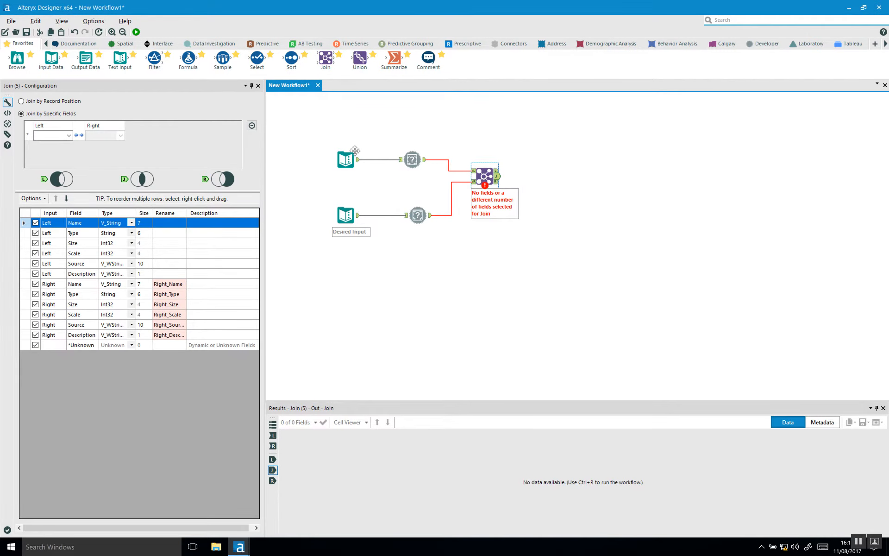
click(66, 134)
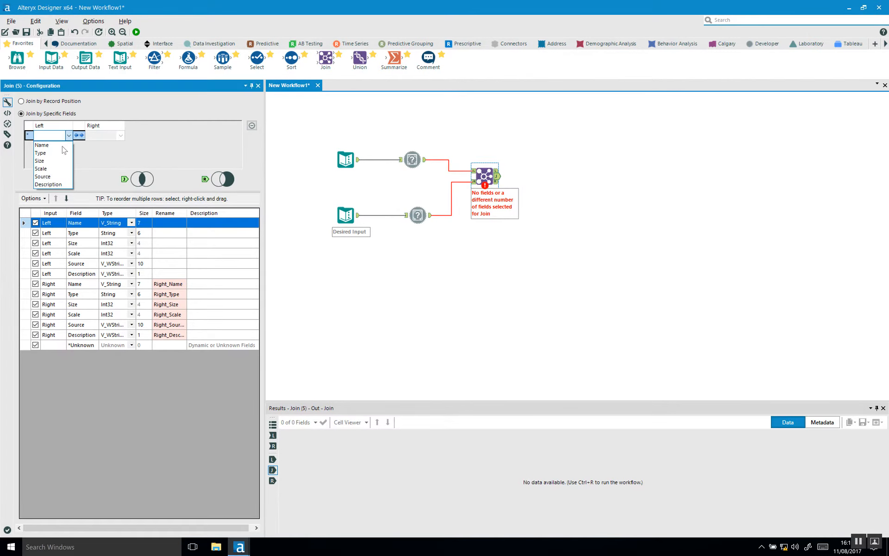
click(50, 145)
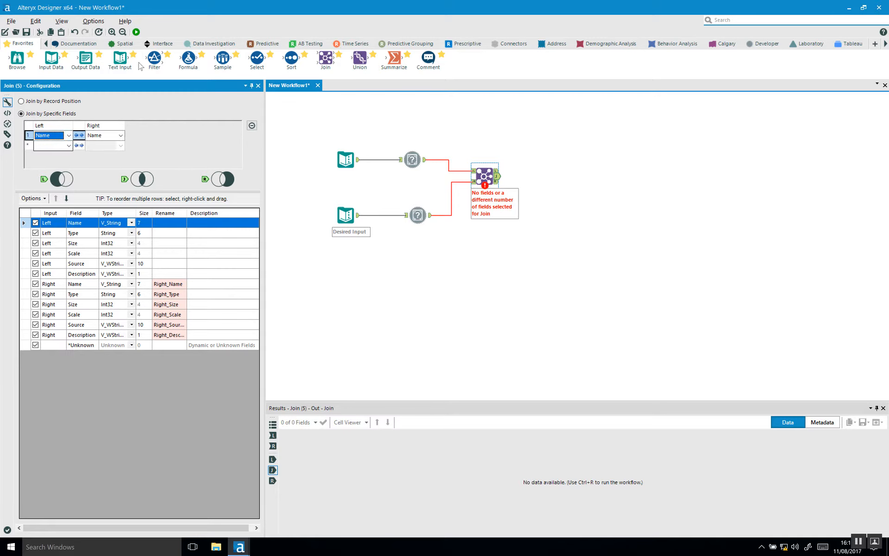
Run the workflow, inspect the 3 joined City, State, Country records, then open New Input
click(136, 32)
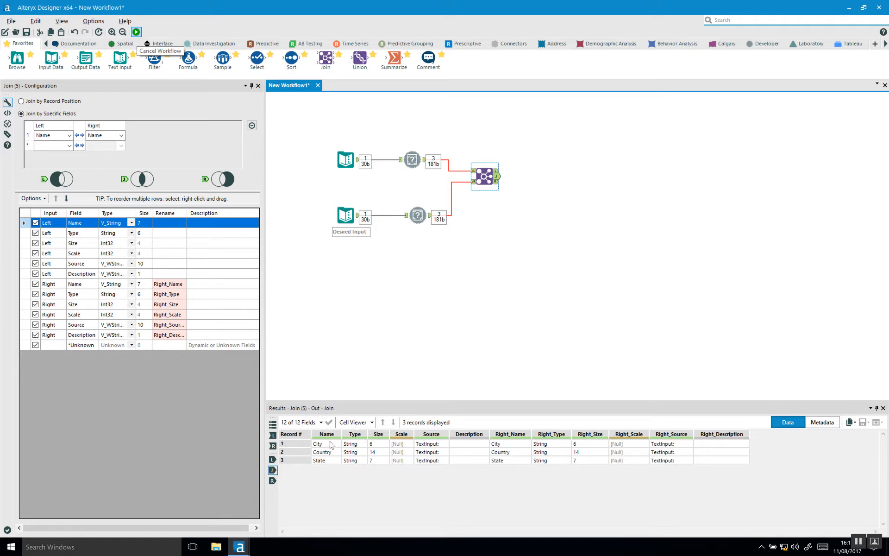
drag(331, 444, 331, 453)
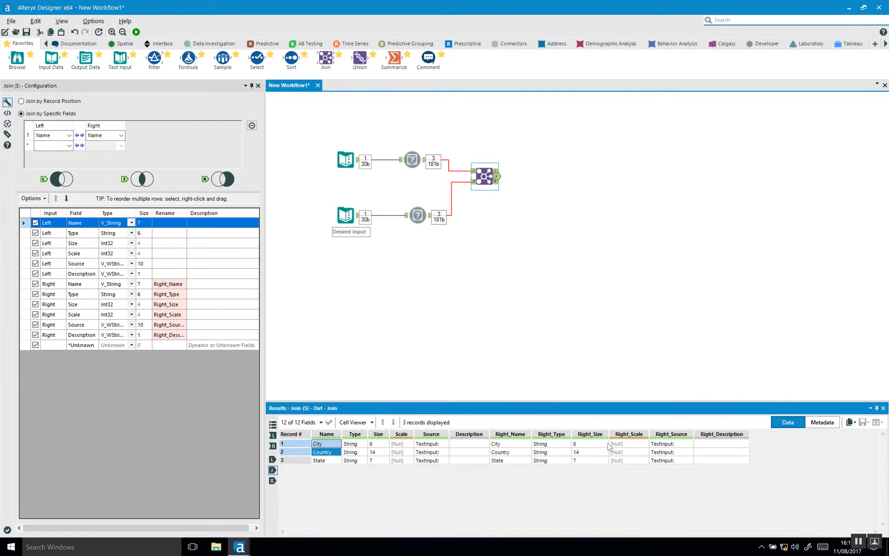
drag(509, 443, 514, 462)
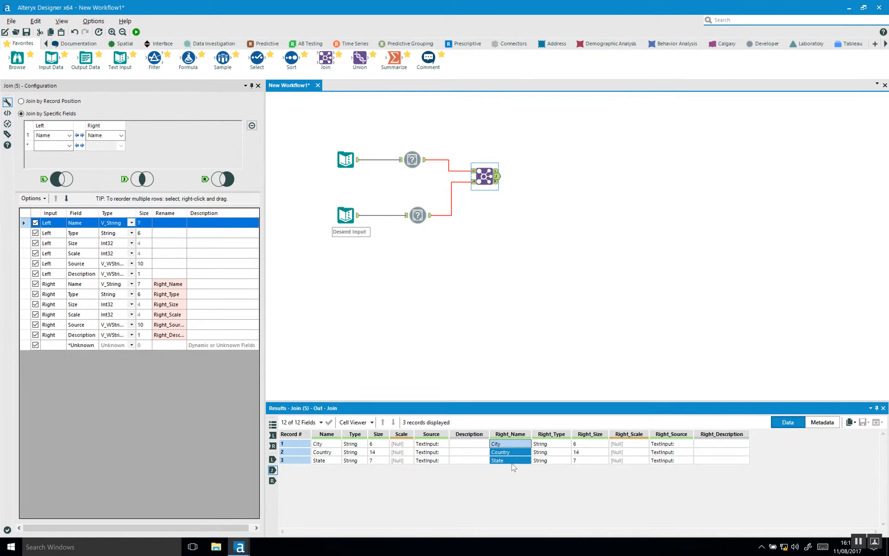
drag(327, 445, 497, 443)
drag(327, 452, 495, 456)
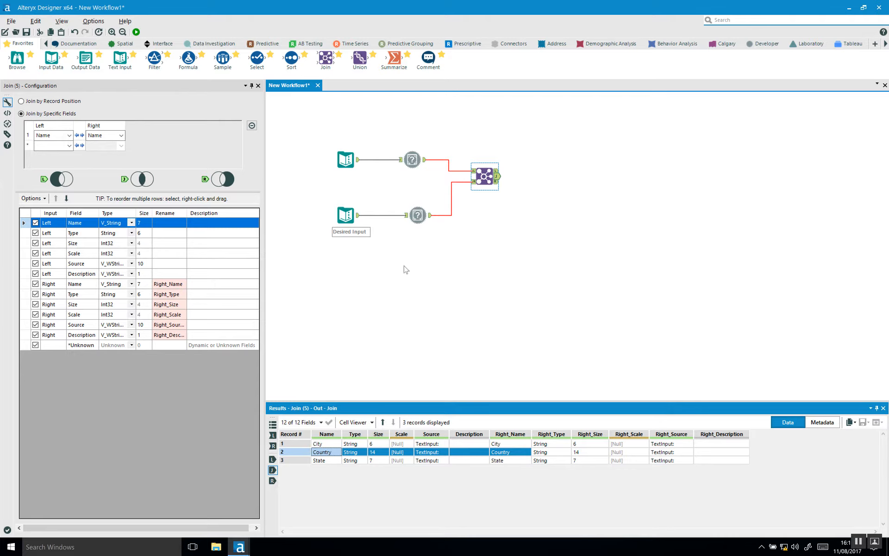
click(337, 165)
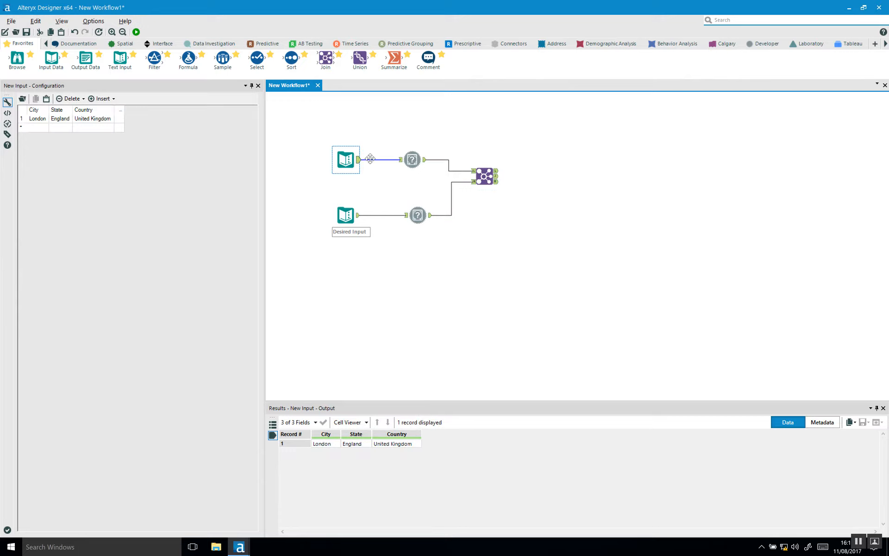
Add a Region column to New Input and rerun the workflow
click(120, 109)
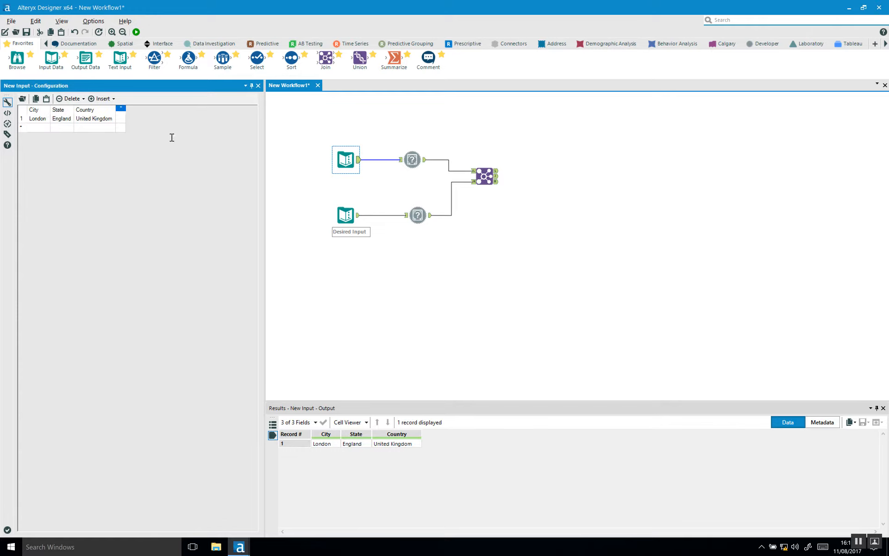
text(Region)
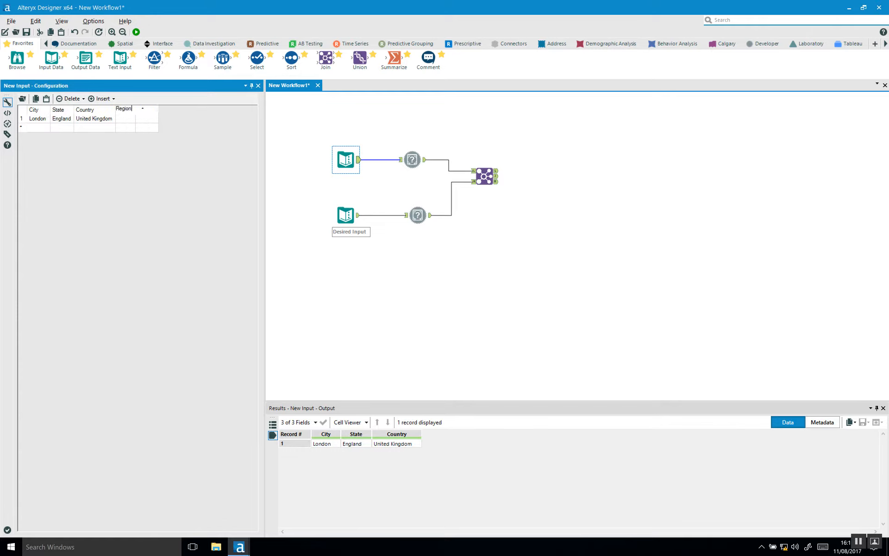
click(125, 117)
click(353, 132)
key(ctrl+r)
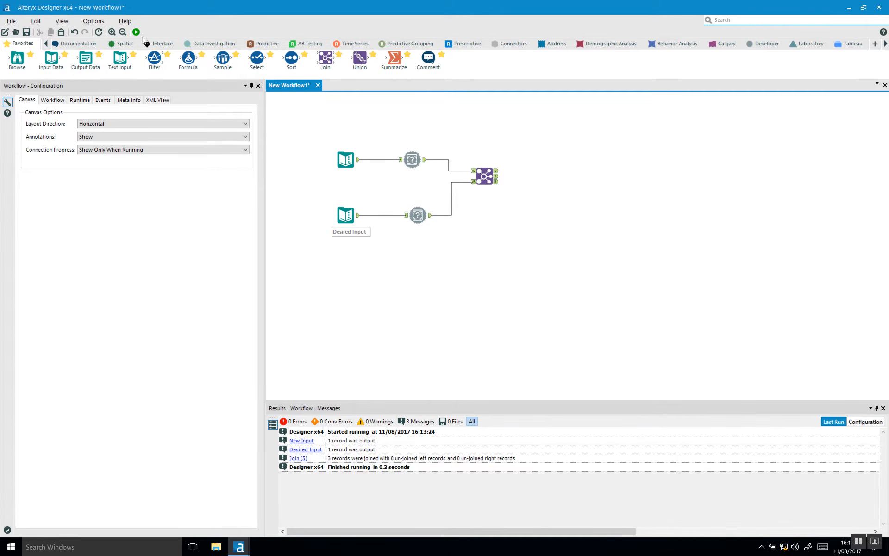
click(136, 32)
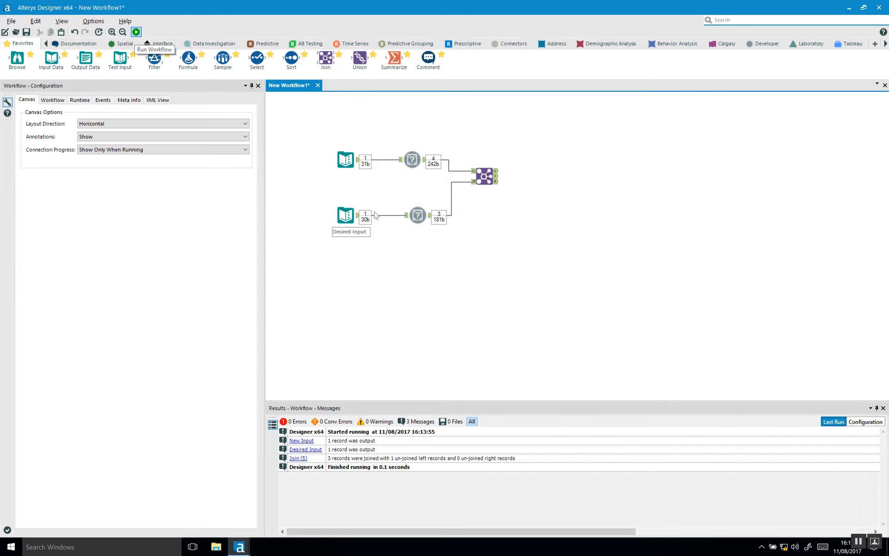
Compare both inputs and confirm the Join leaves Region as an unmatched left record
click(347, 221)
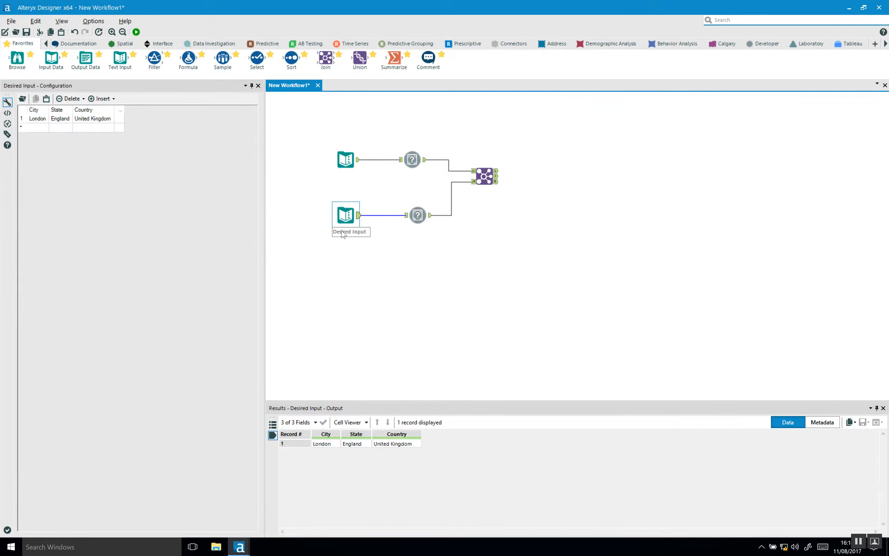
click(345, 159)
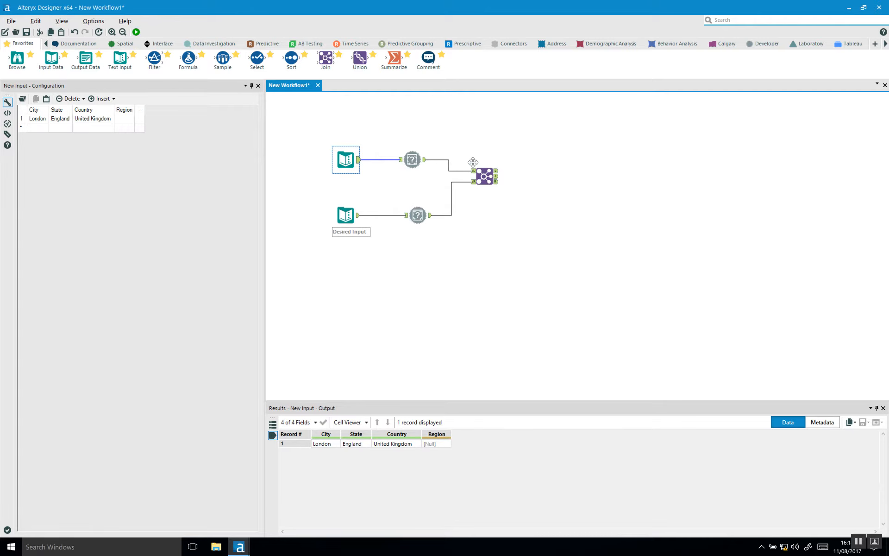
click(485, 175)
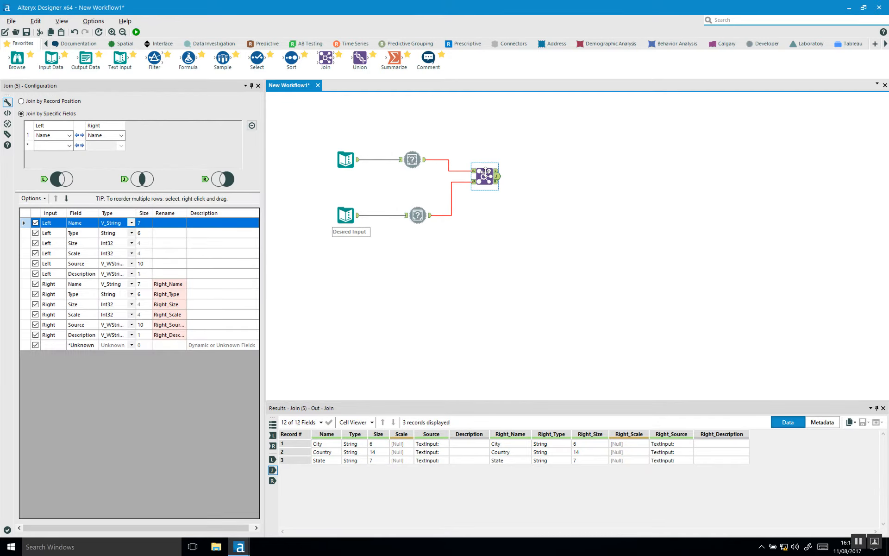
drag(330, 444, 336, 463)
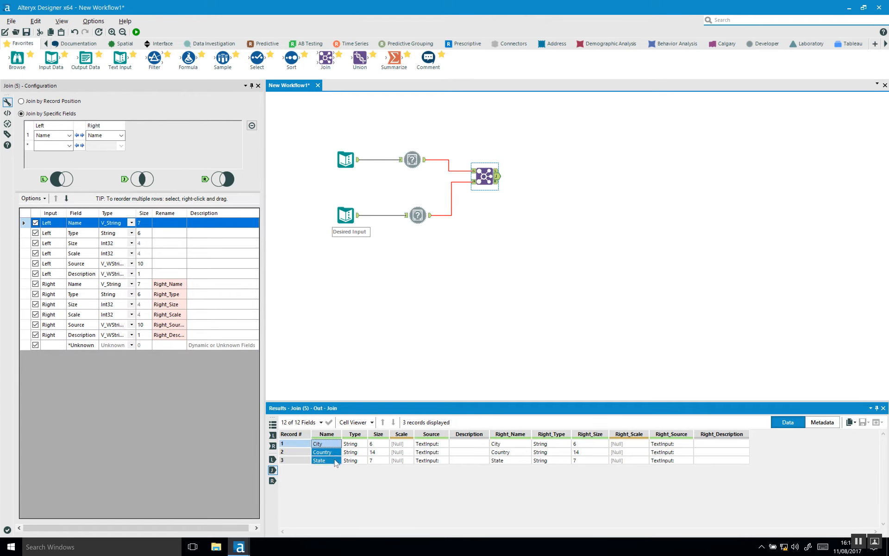
click(497, 172)
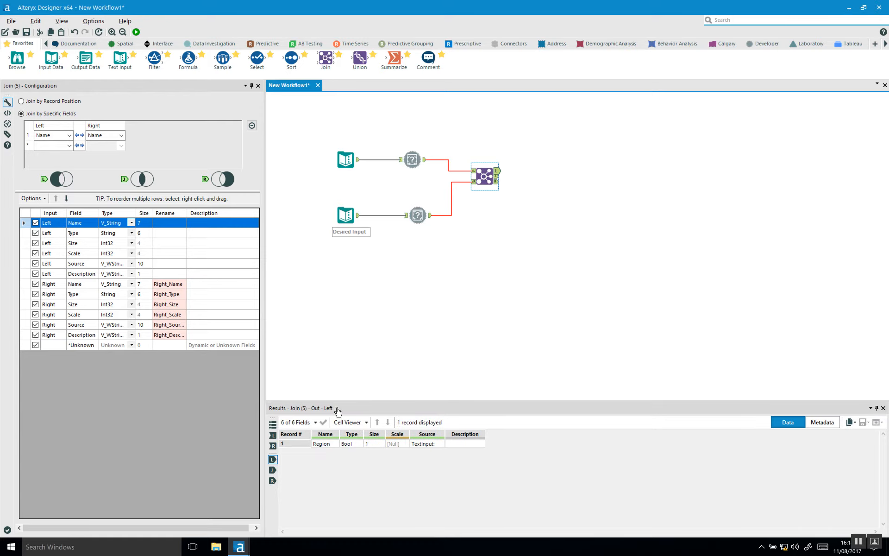
click(324, 444)
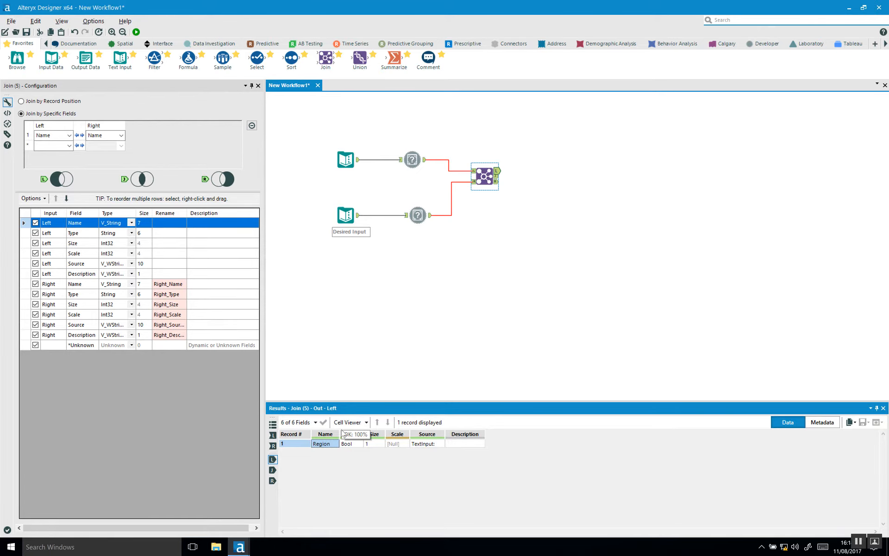
Reselect the Join tool and bring up the Developer tool category
click(425, 302)
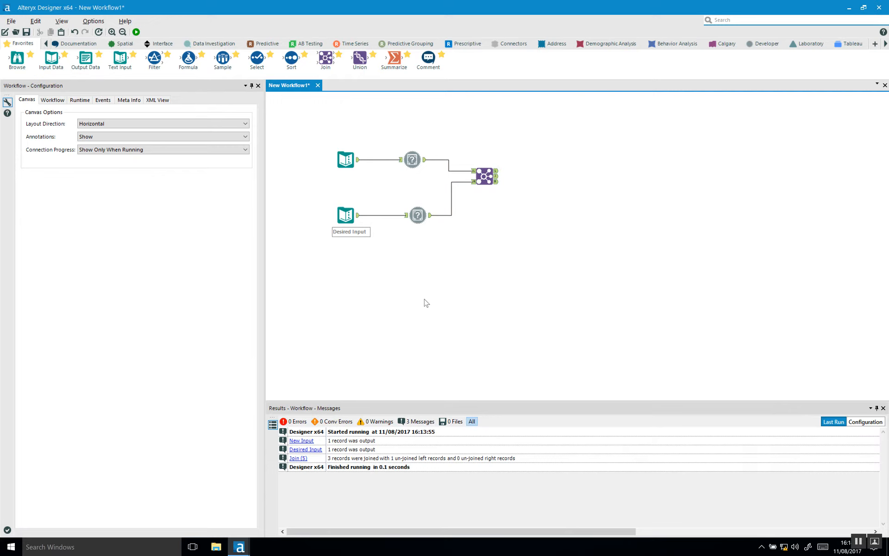
click(484, 174)
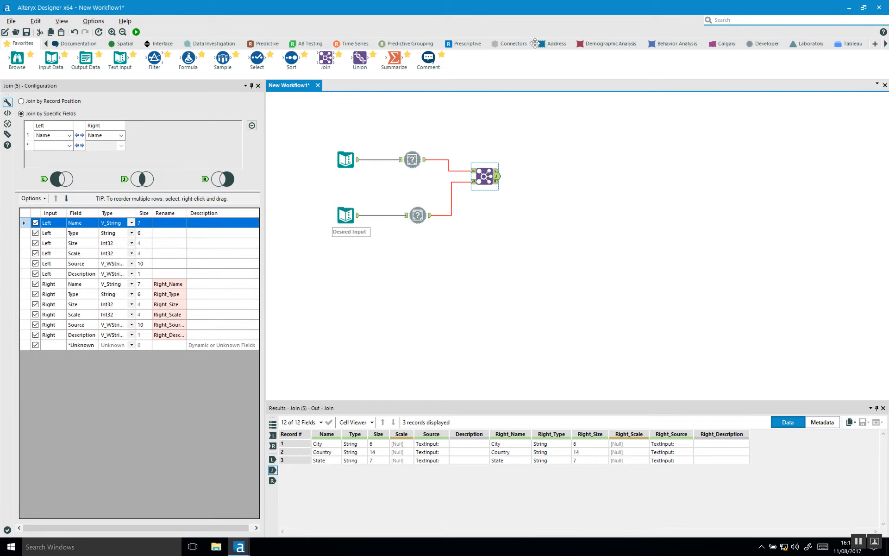
click(762, 46)
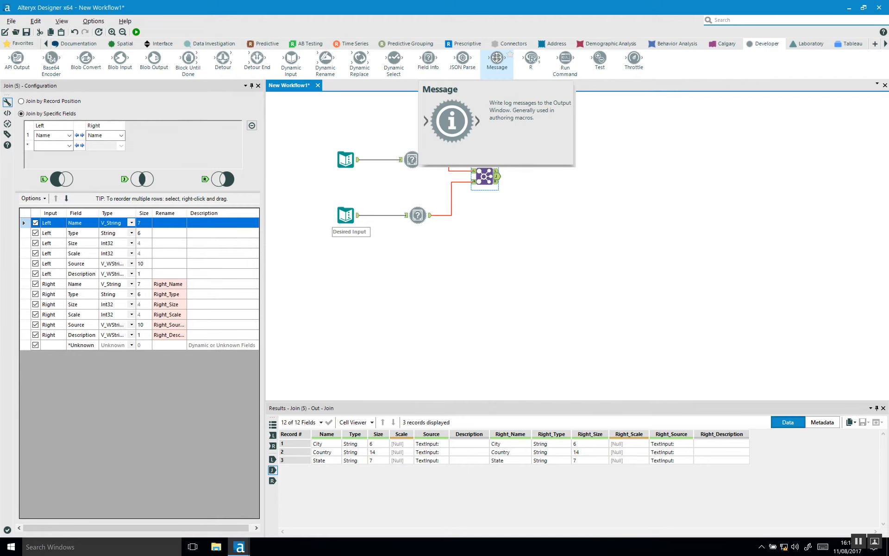
Connect a Message tool after the Join, set to send 'Before Rows Where Expression is True'
click(517, 250)
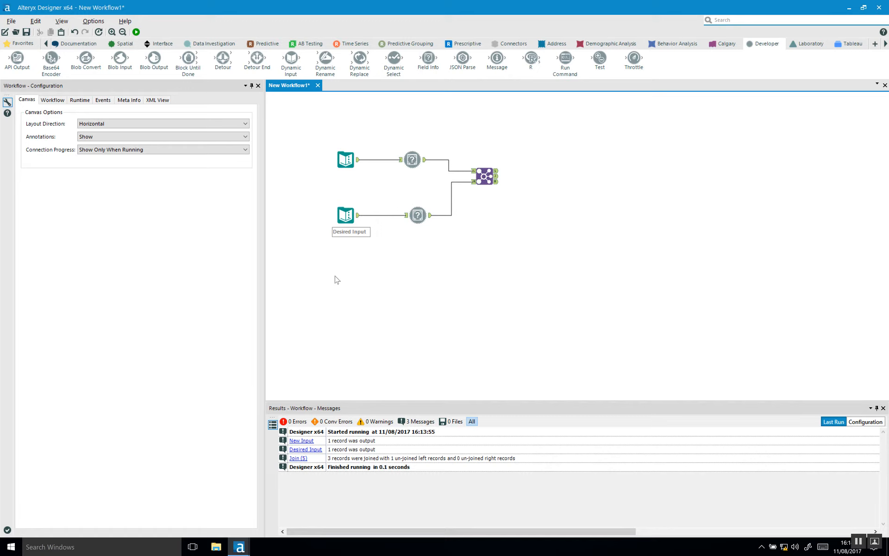
drag(495, 58, 544, 154)
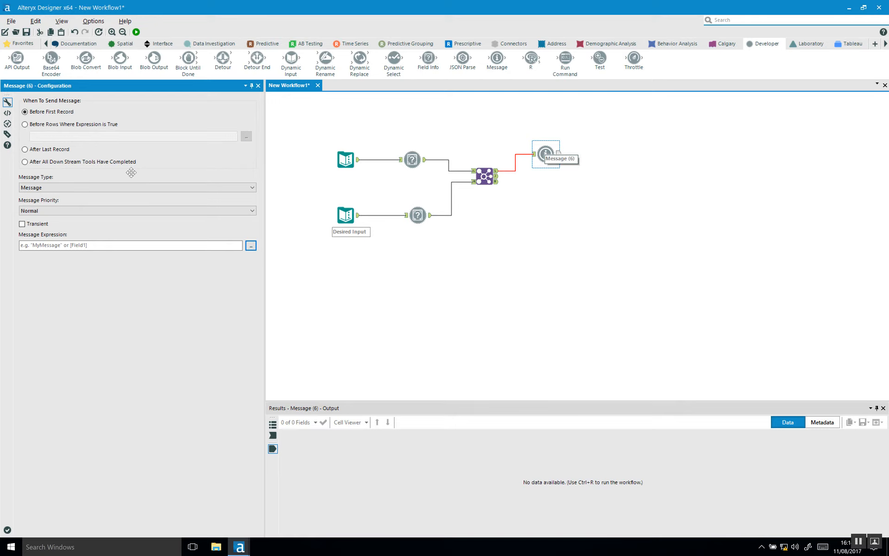
click(58, 126)
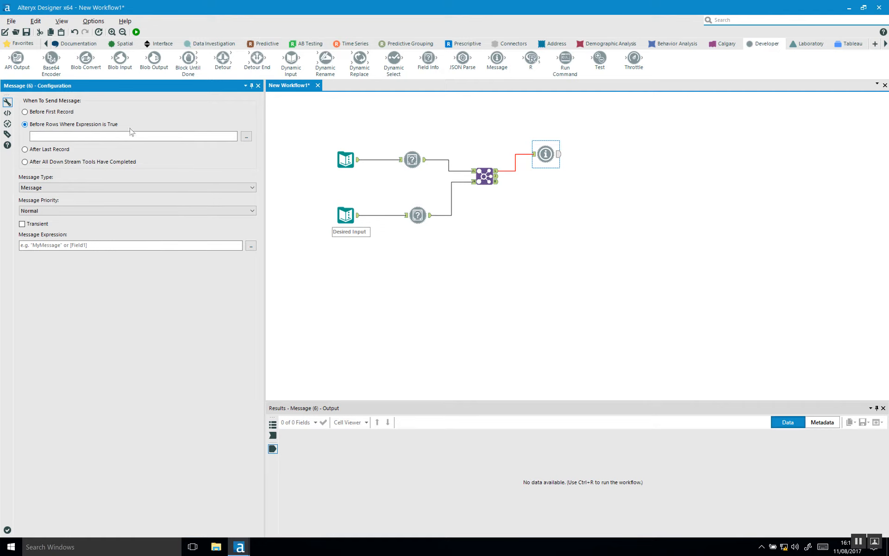
Build the condition [_RecordNumber_]>0 in the formula editor and apply it
click(246, 137)
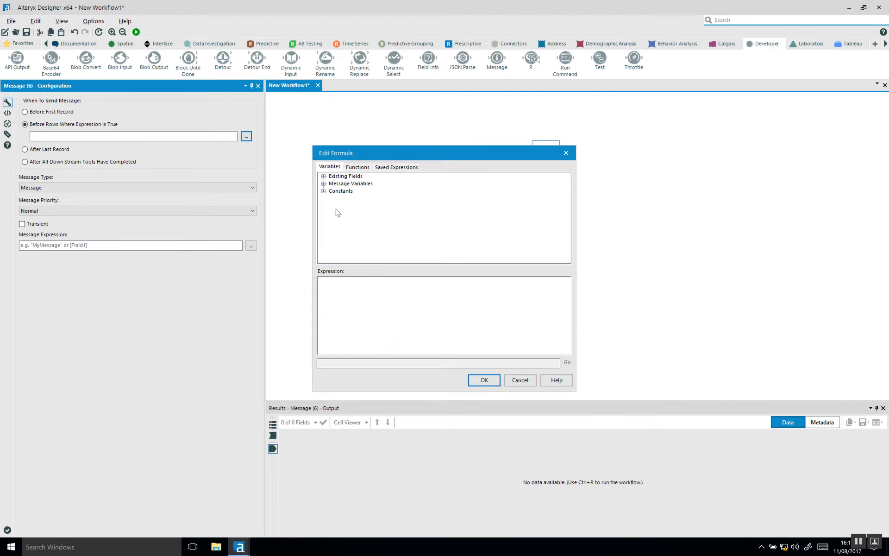
click(323, 191)
click(323, 184)
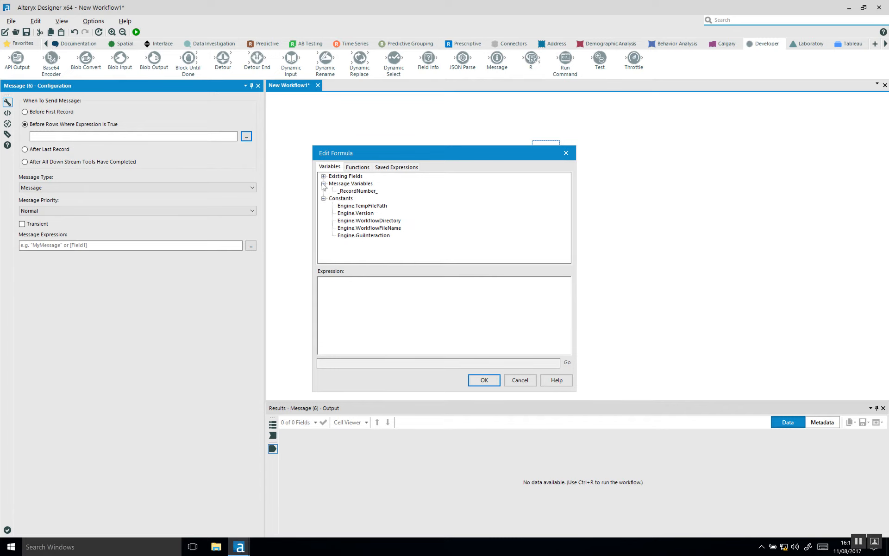
double_click(356, 192)
text(>0)
click(484, 380)
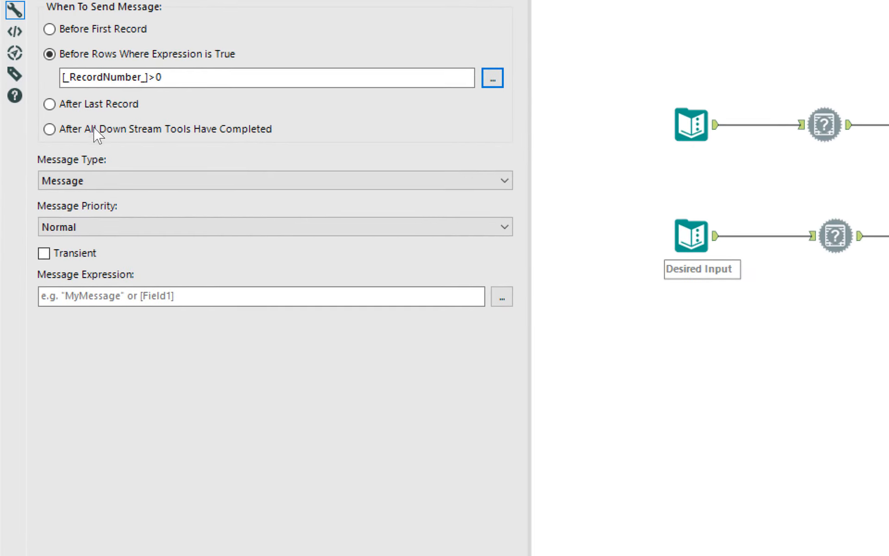
Try the message types and settle on Error, with priority locked at High
click(118, 182)
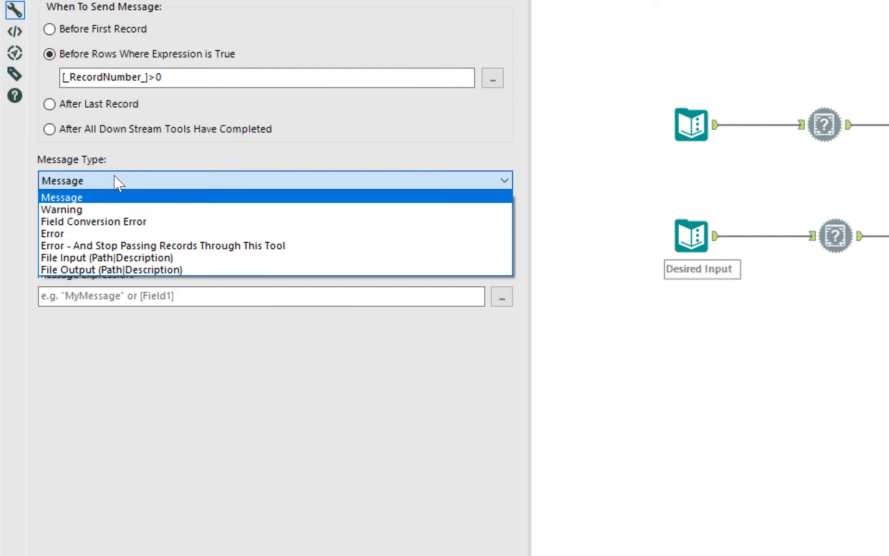
click(60, 234)
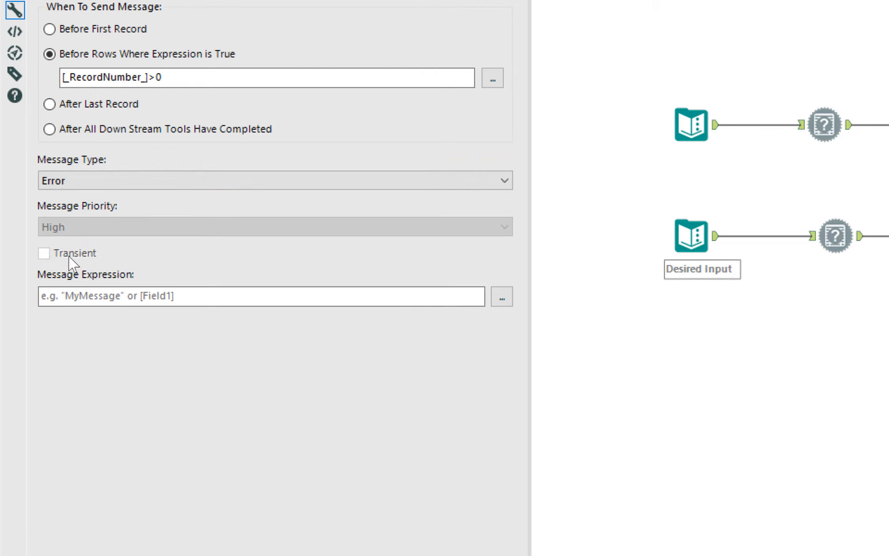
click(79, 184)
click(91, 211)
click(90, 228)
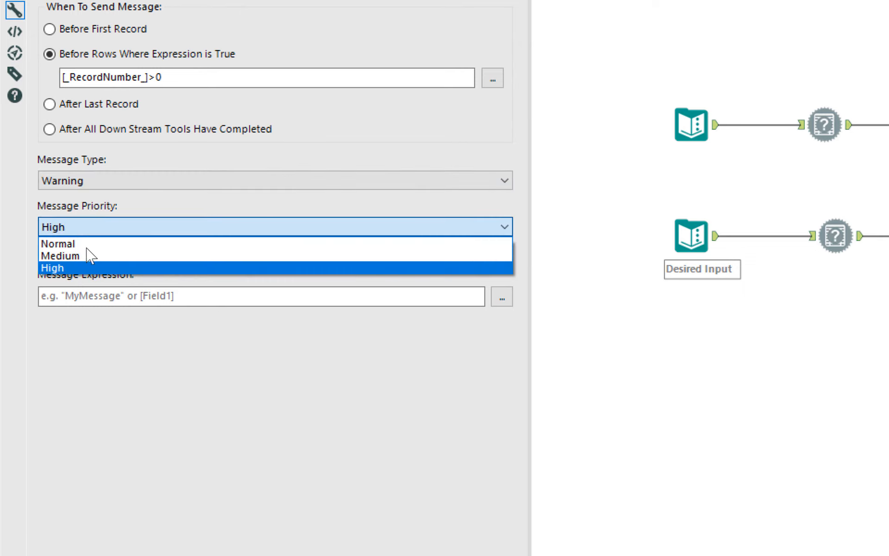
click(90, 229)
click(89, 185)
click(90, 197)
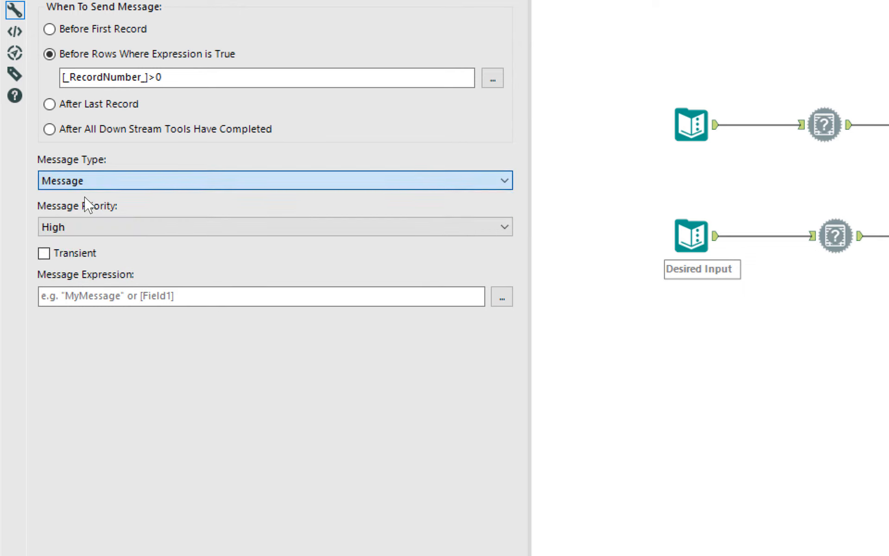
click(88, 229)
click(88, 228)
click(87, 181)
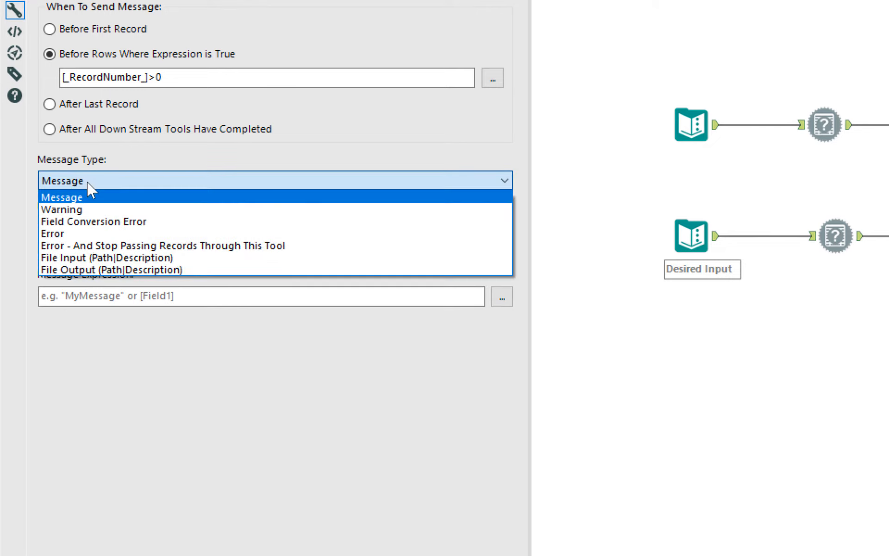
click(95, 232)
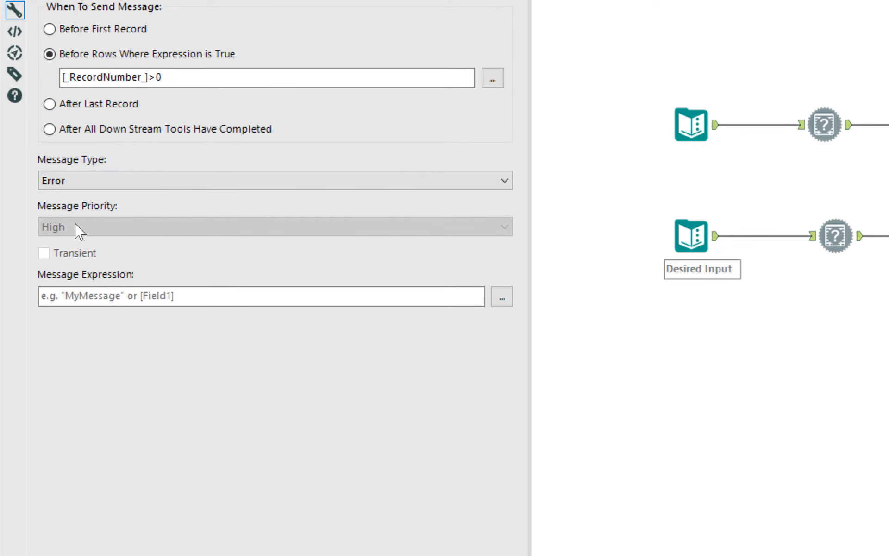
click(89, 295)
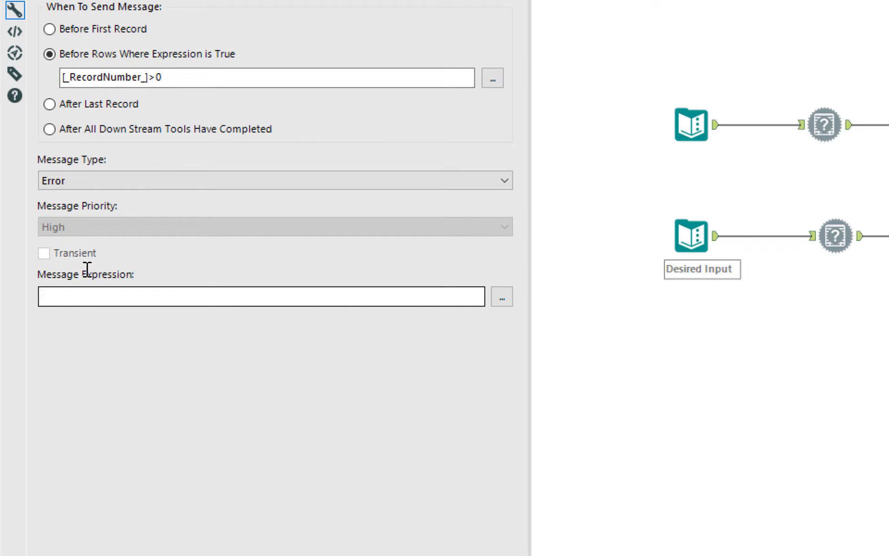
Enter the expression "Error! You have More Columns than the desired input" and view it in the formula editor
text(')
text(Erro)
text(r! You have M)
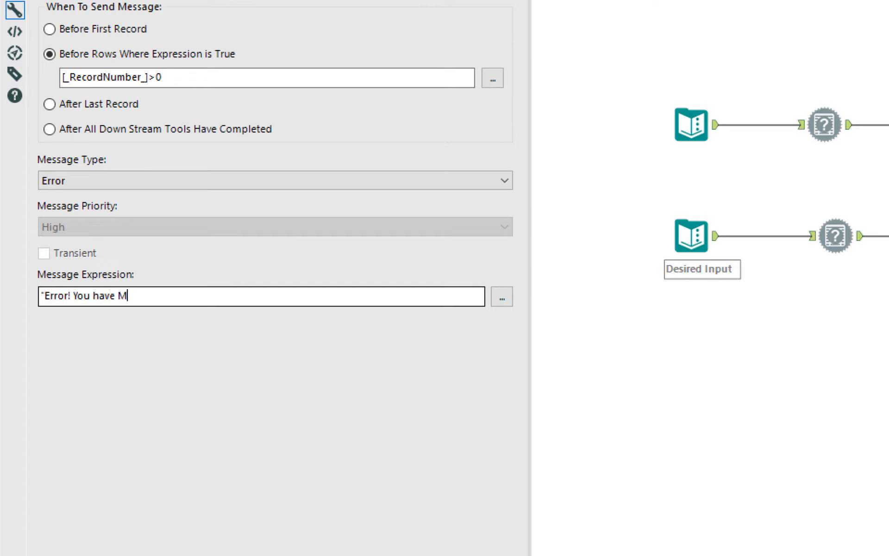
text(ore Columns than )
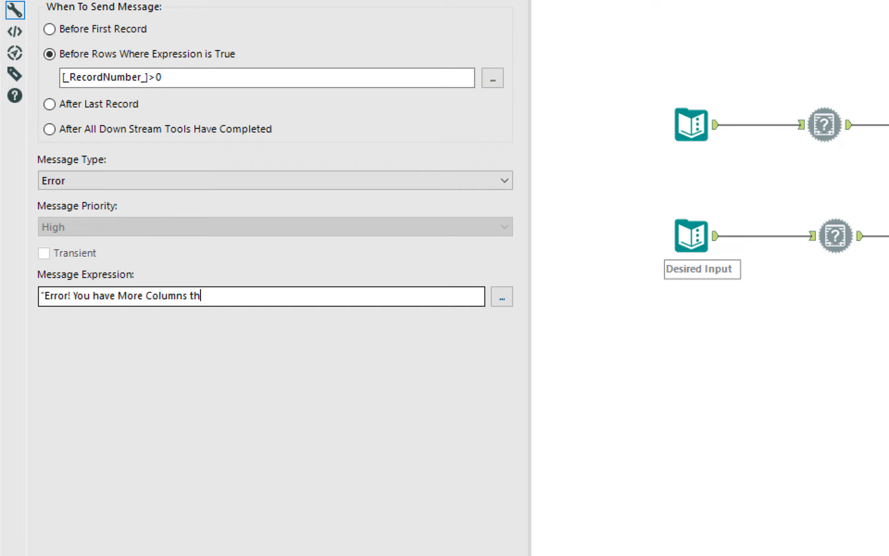
text(the desired input)
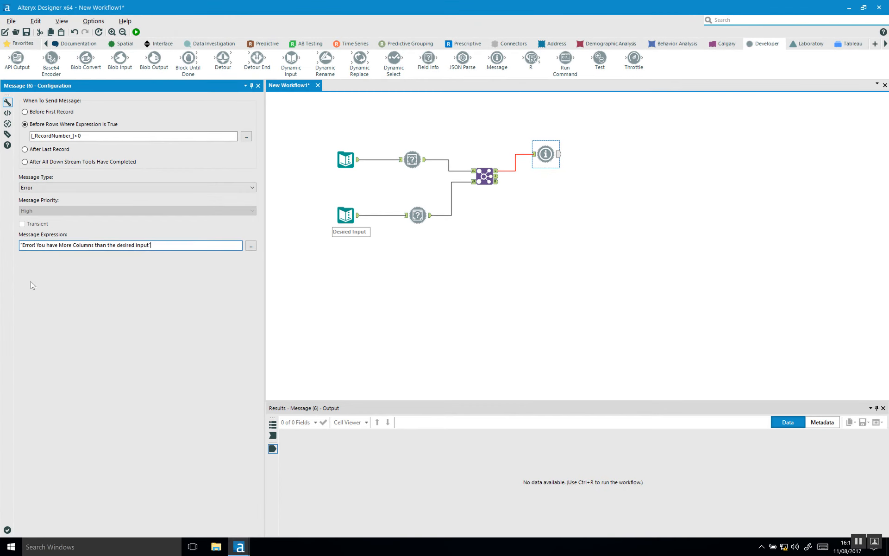
click(251, 245)
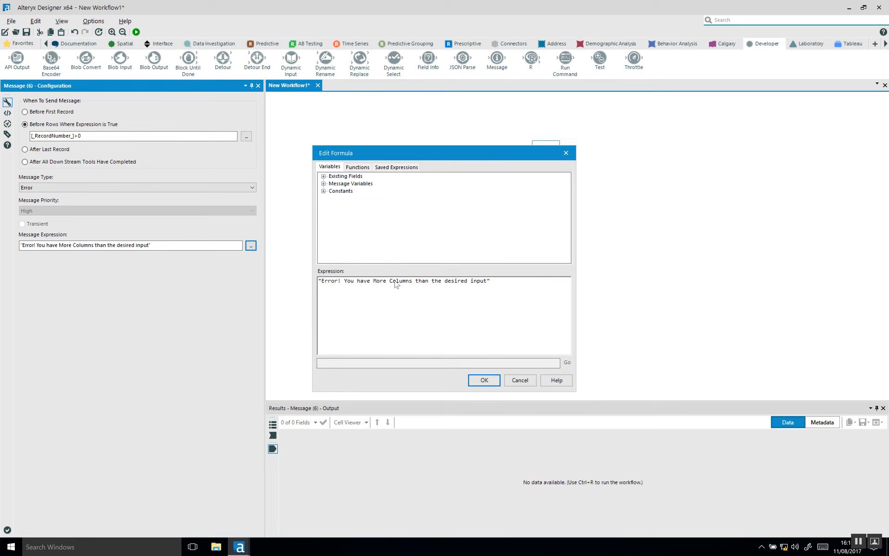
Accept the Message tool's expression and run the workflow, triggering the 'More Columns' error
click(486, 381)
click(470, 300)
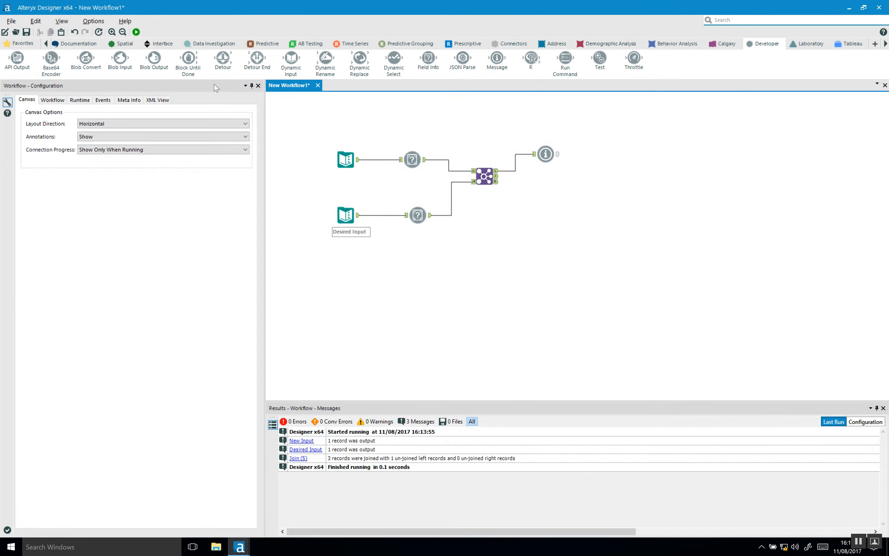
click(136, 32)
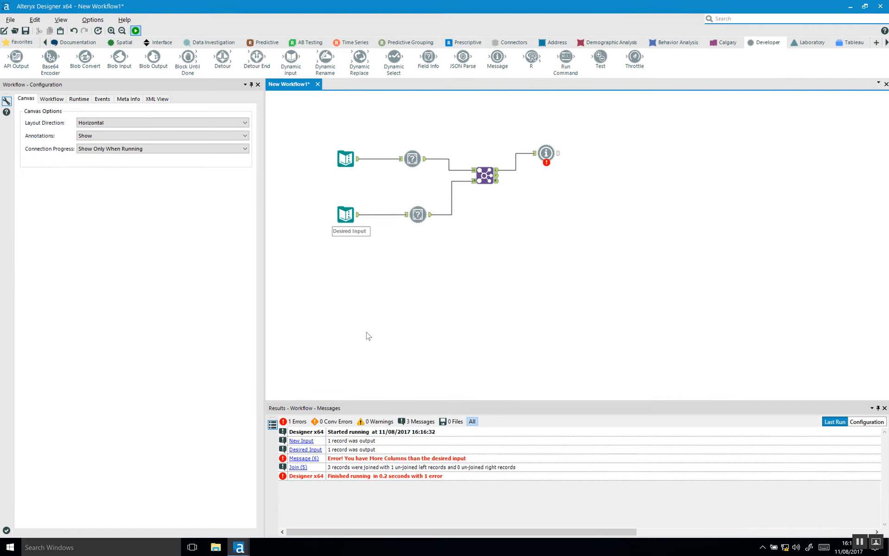
Replace the Message tool's annotation name 'Message (6)' with 'File Input Check'
click(544, 154)
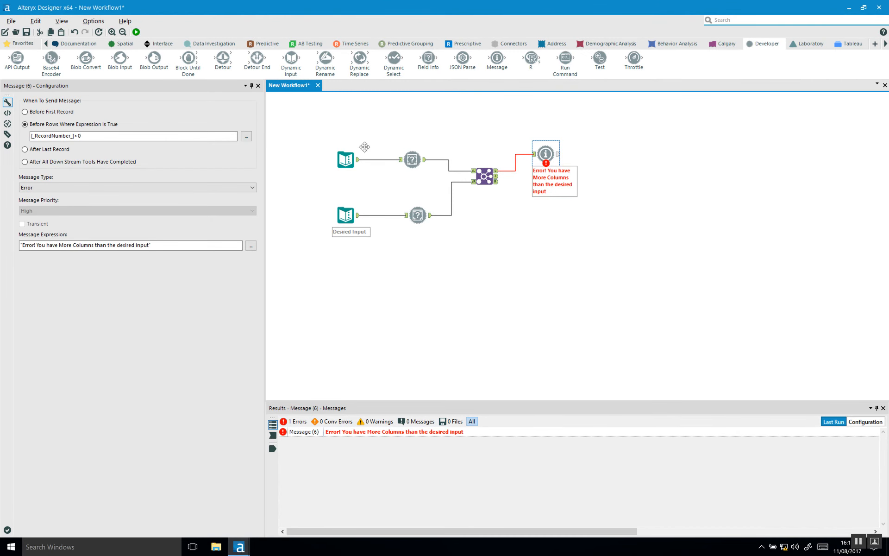
click(7, 124)
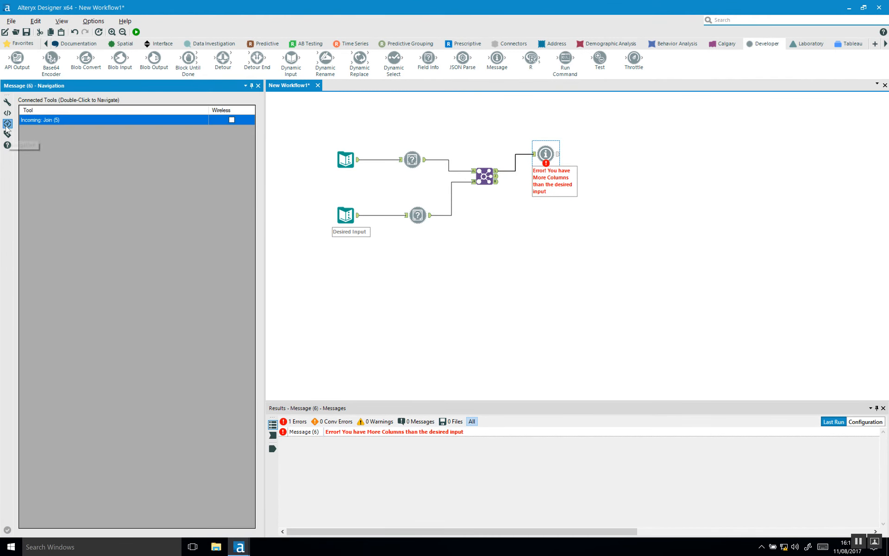
click(8, 135)
drag(57, 133, 2, 133)
text(File Input Check)
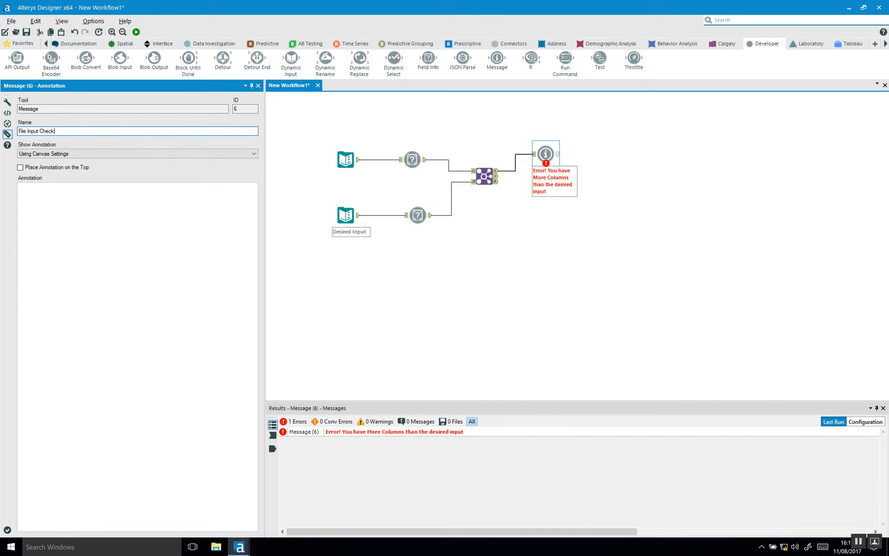
click(403, 272)
key(ctrl+r)
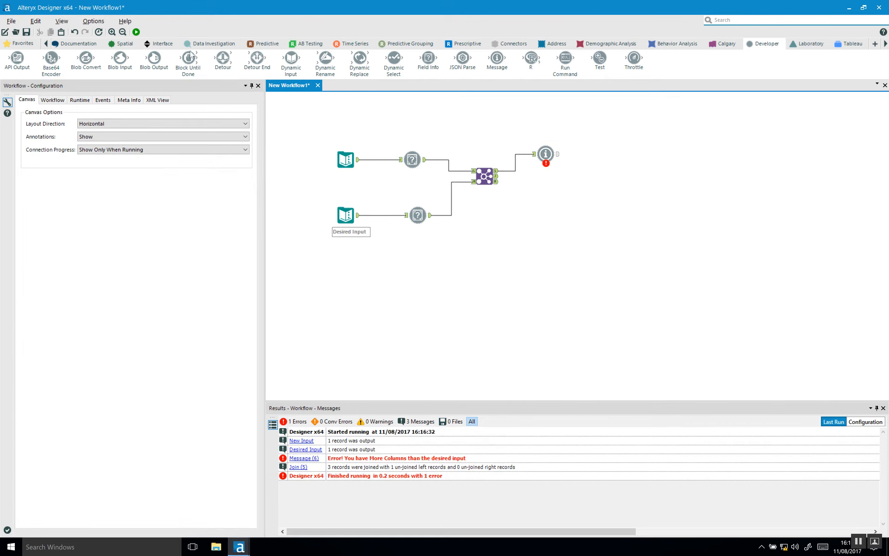
Rerun the workflow and select the File Input Check error in the Results messages
click(136, 31)
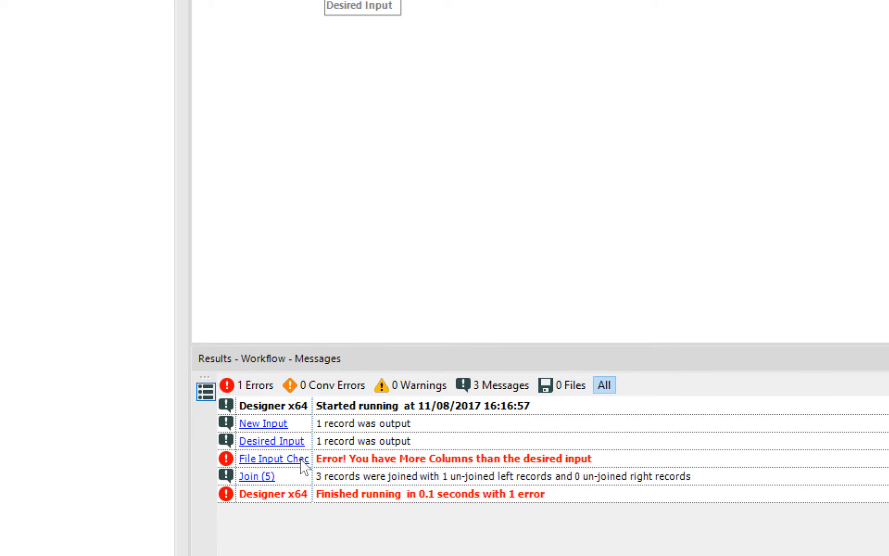
click(316, 410)
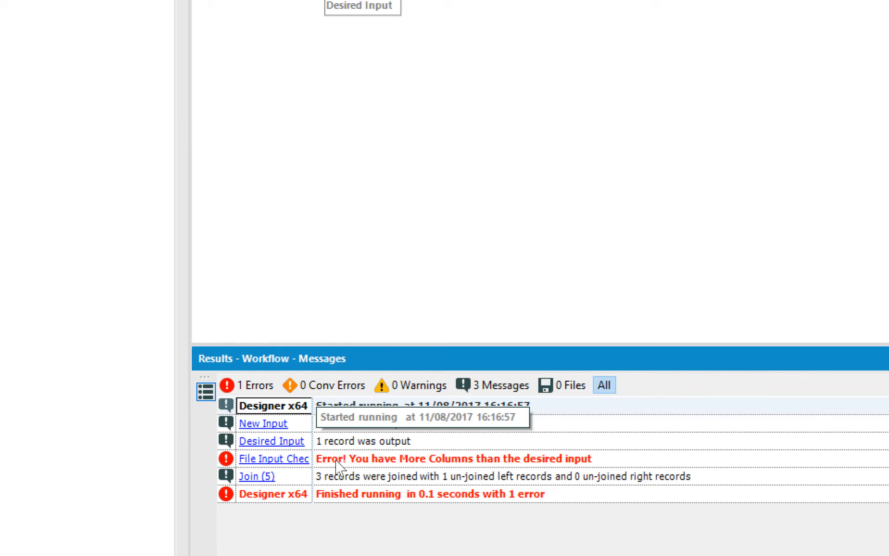
click(328, 460)
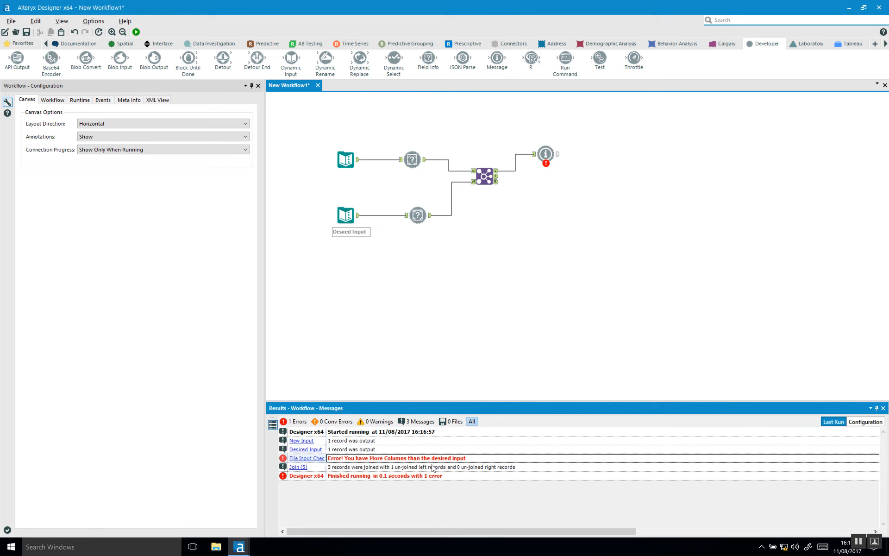
Delete the Region column from the New Input data table
click(484, 175)
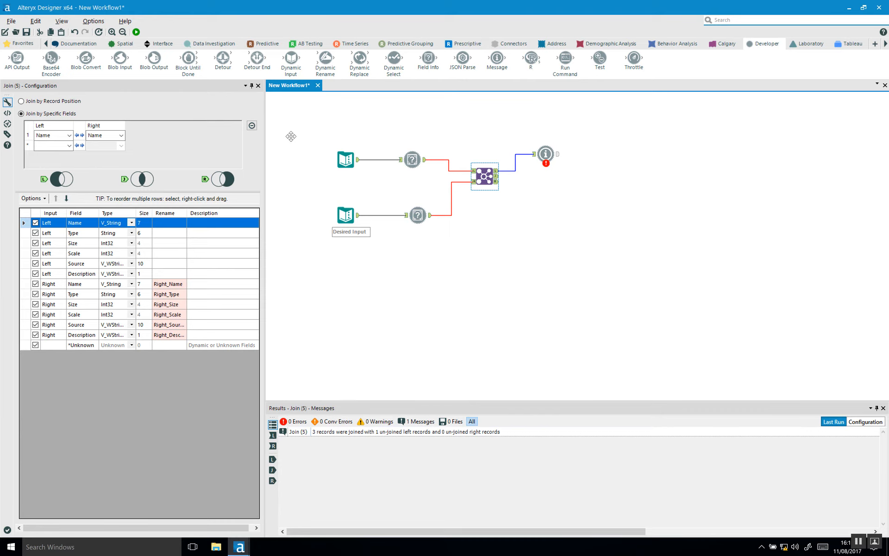
click(343, 160)
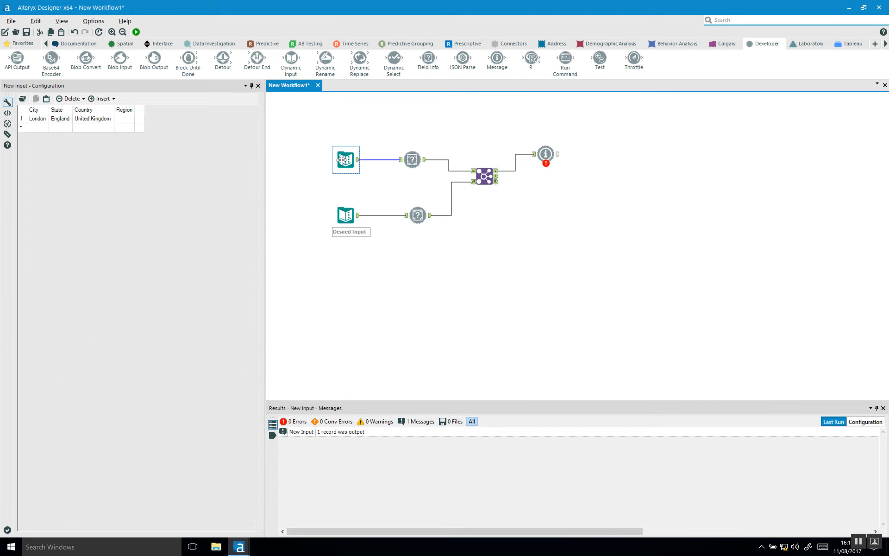
double_click(122, 111)
click(101, 99)
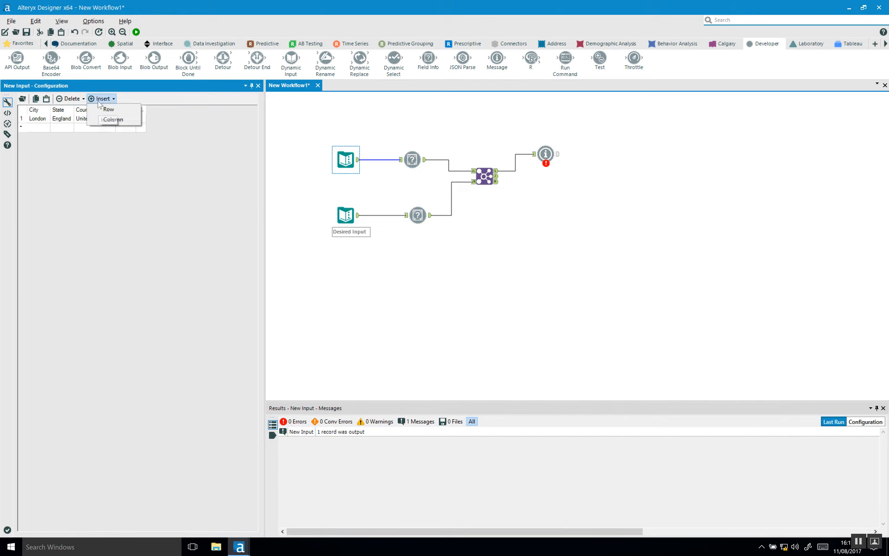
click(72, 100)
click(87, 132)
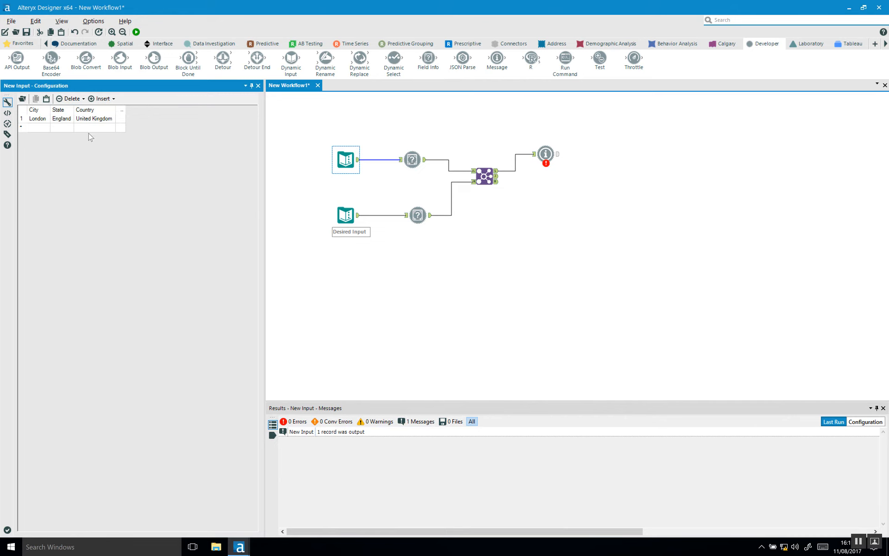
Rerun the workflow and check the Join and File Input Check outputs for 0 errors
click(136, 32)
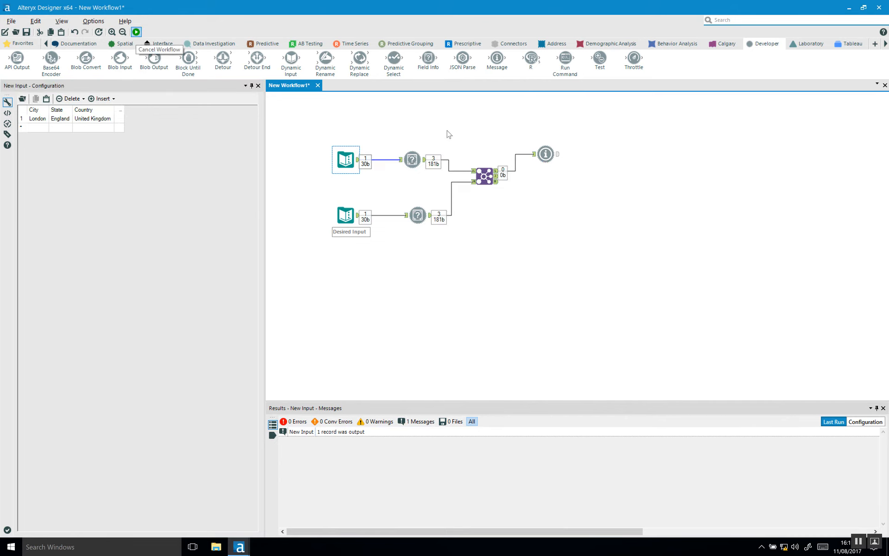
click(497, 175)
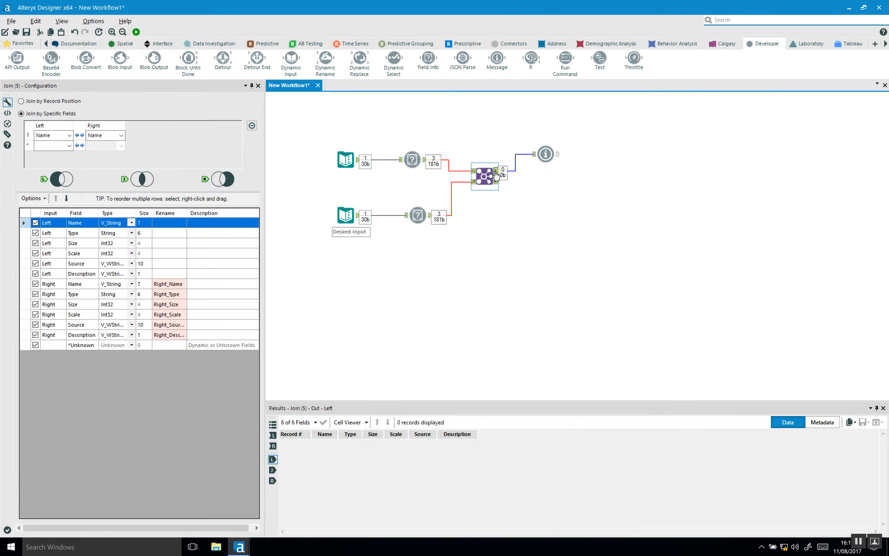
click(544, 154)
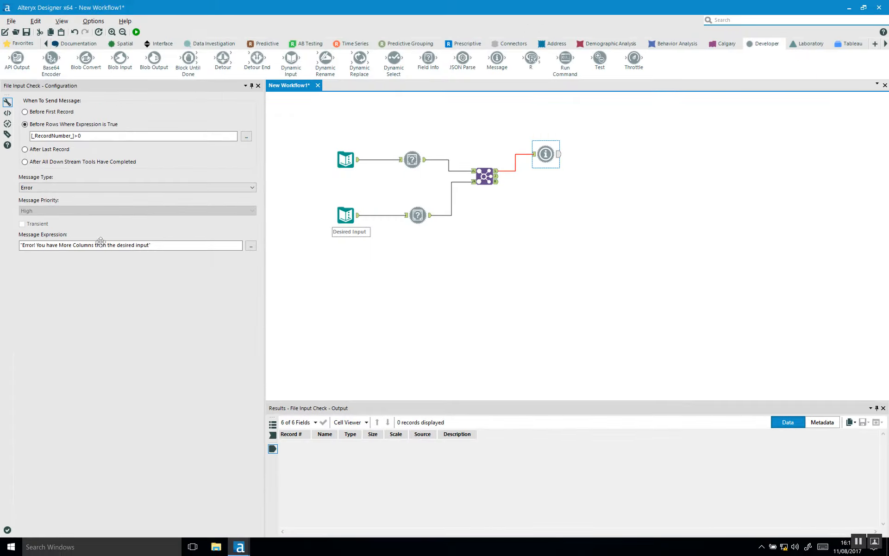
click(479, 271)
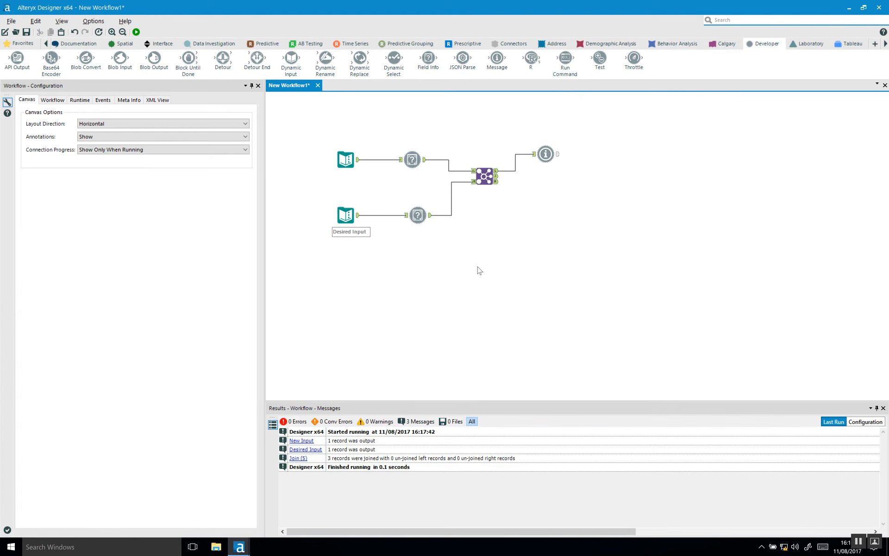